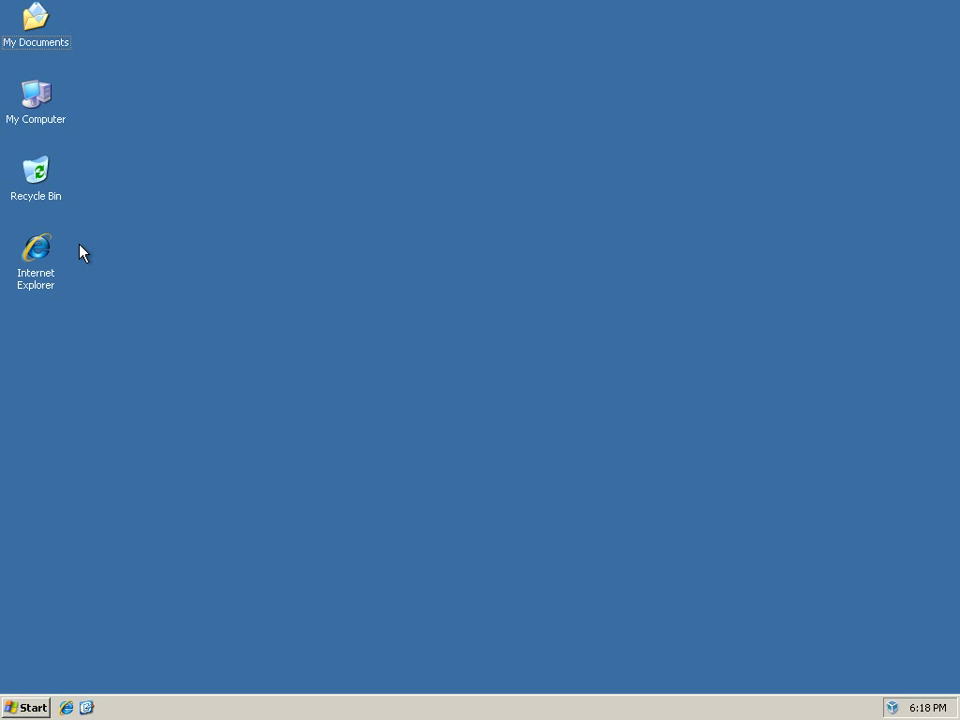
pyautogui.click(47, 266)
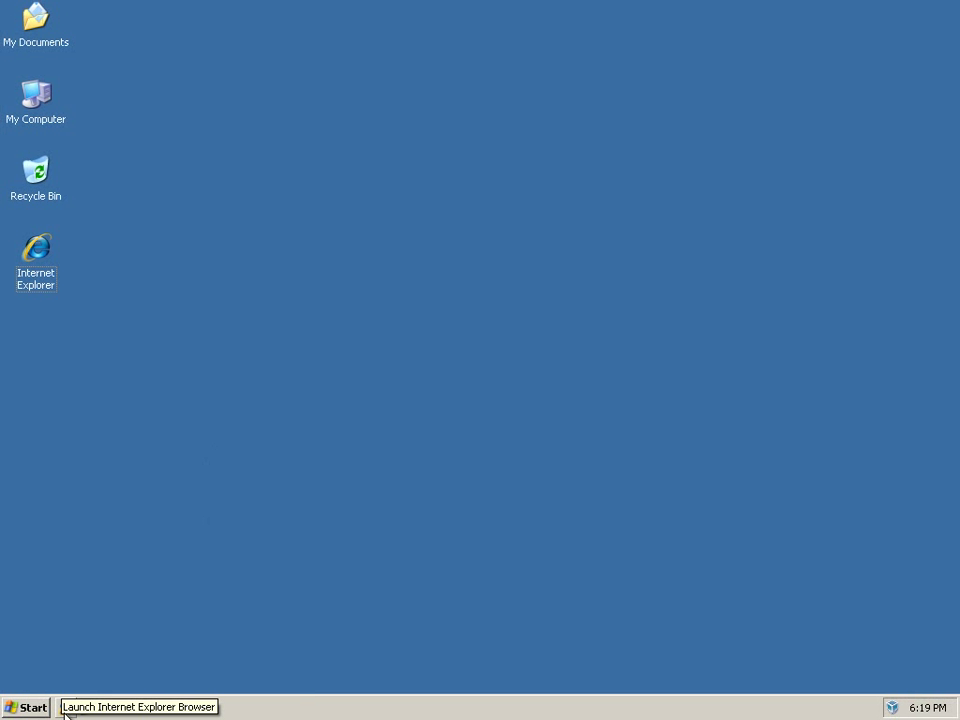
pyautogui.click(67, 708)
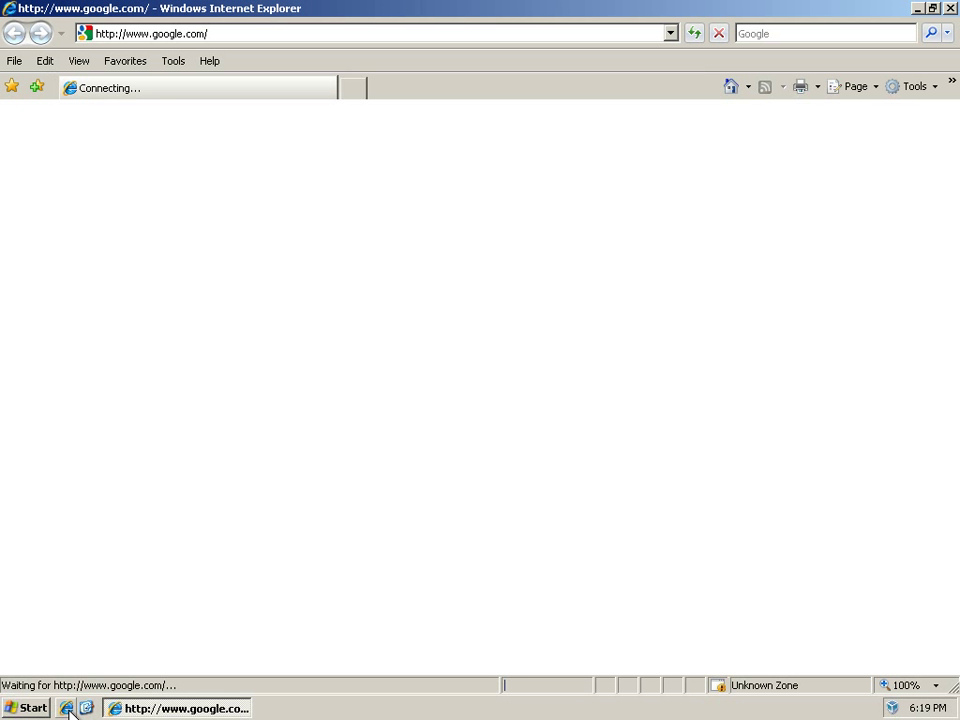
pyautogui.hotkey('alt', 'F4')
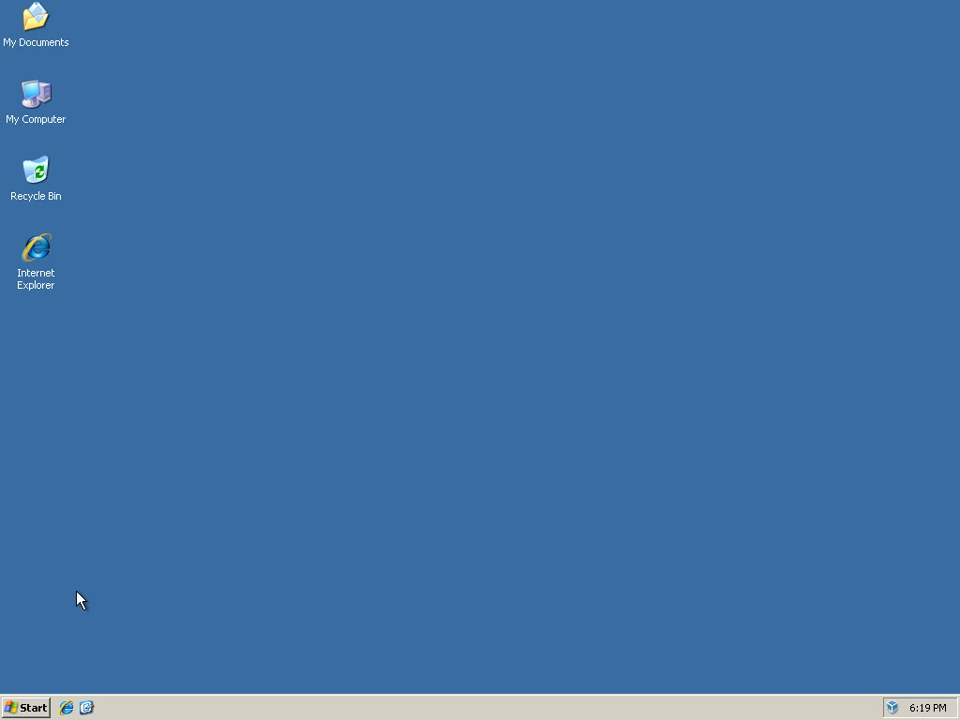
pyautogui.click(36, 709)
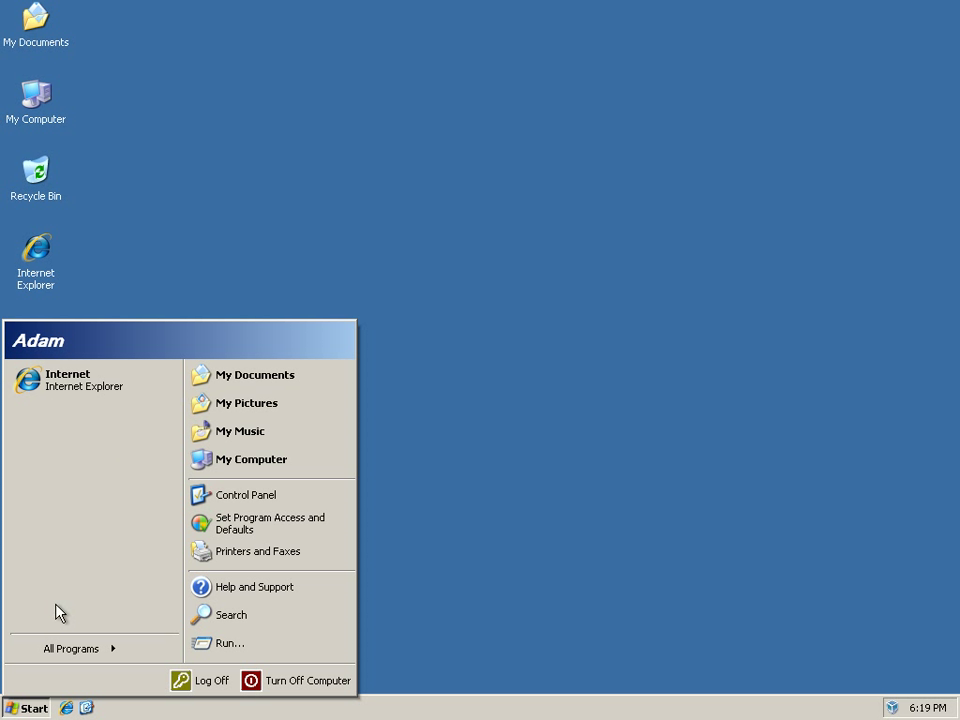
pyautogui.click(41, 659)
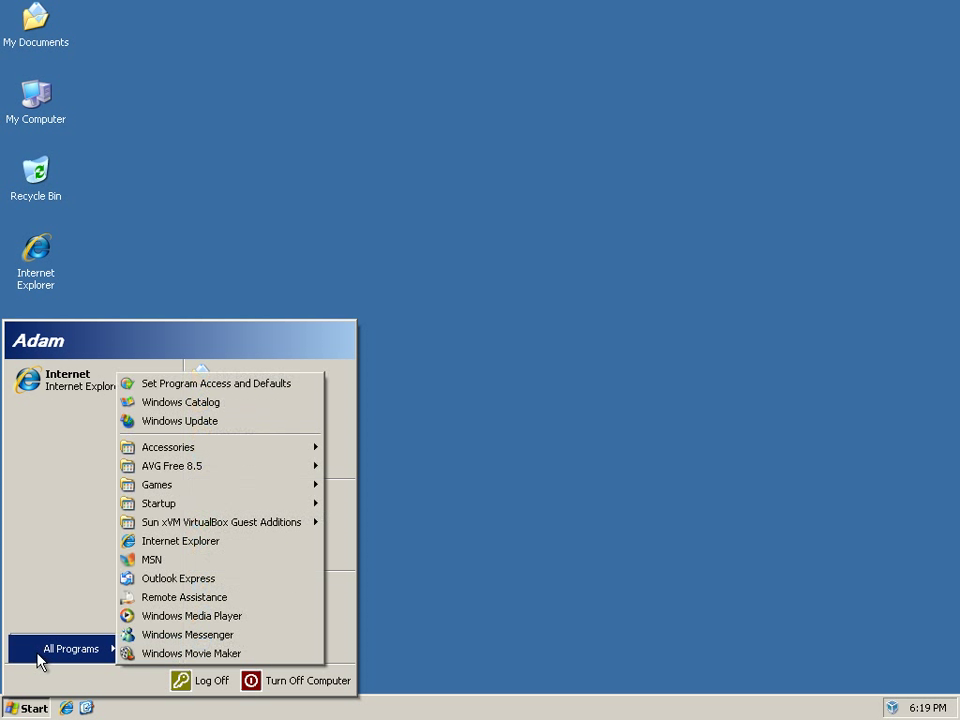
pyautogui.click(237, 545)
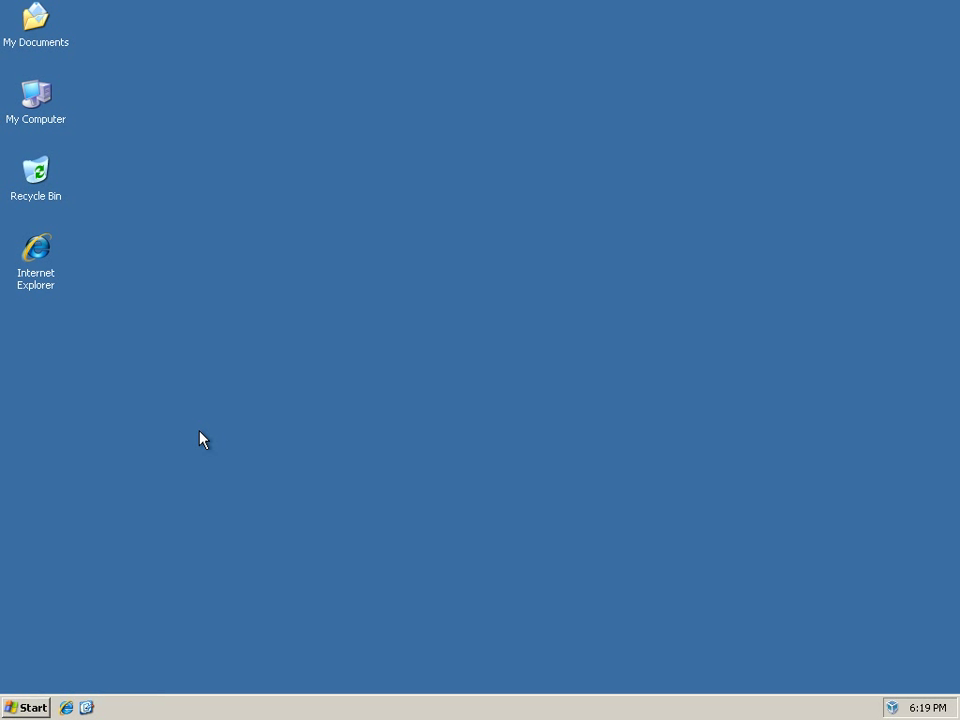
pyautogui.click(43, 279)
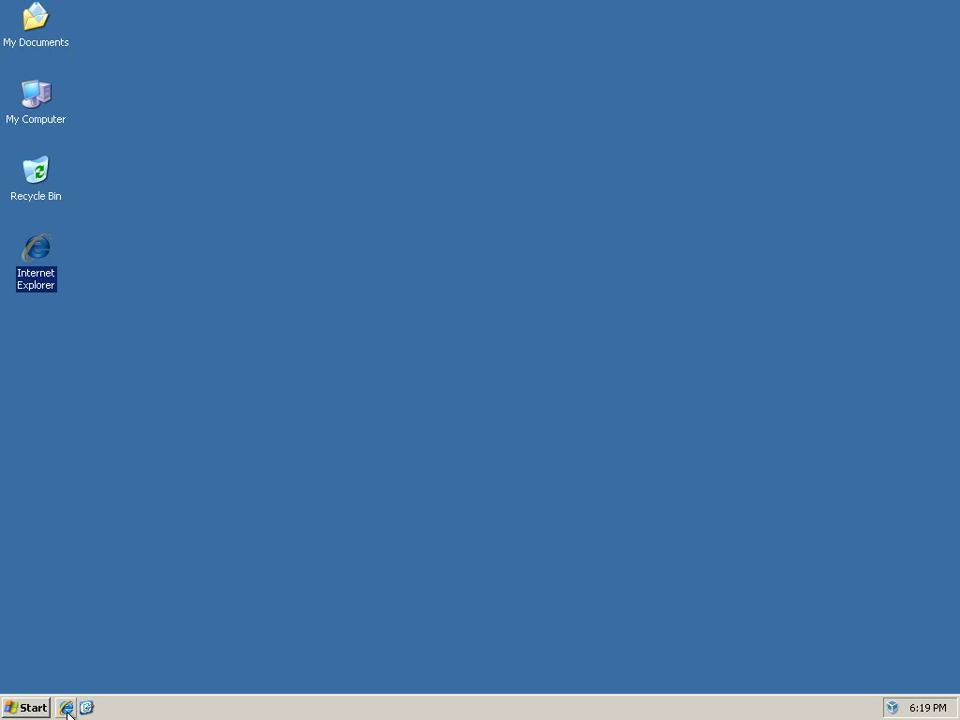
# Launch Internet Explorer.
pyautogui.click(30, 709)
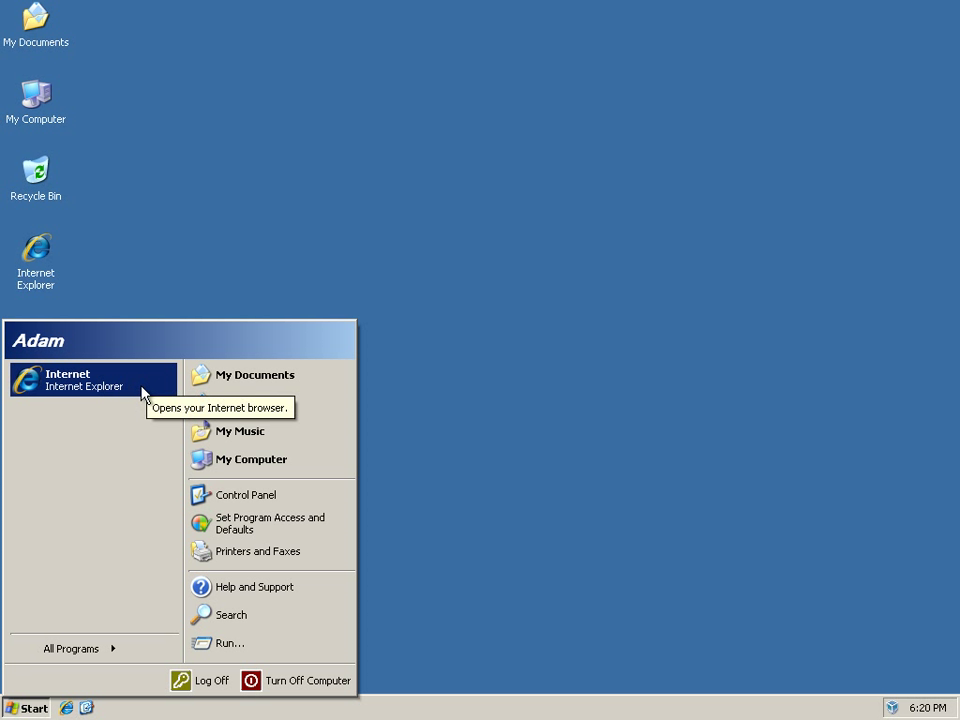
pyautogui.moveTo(68, 655)
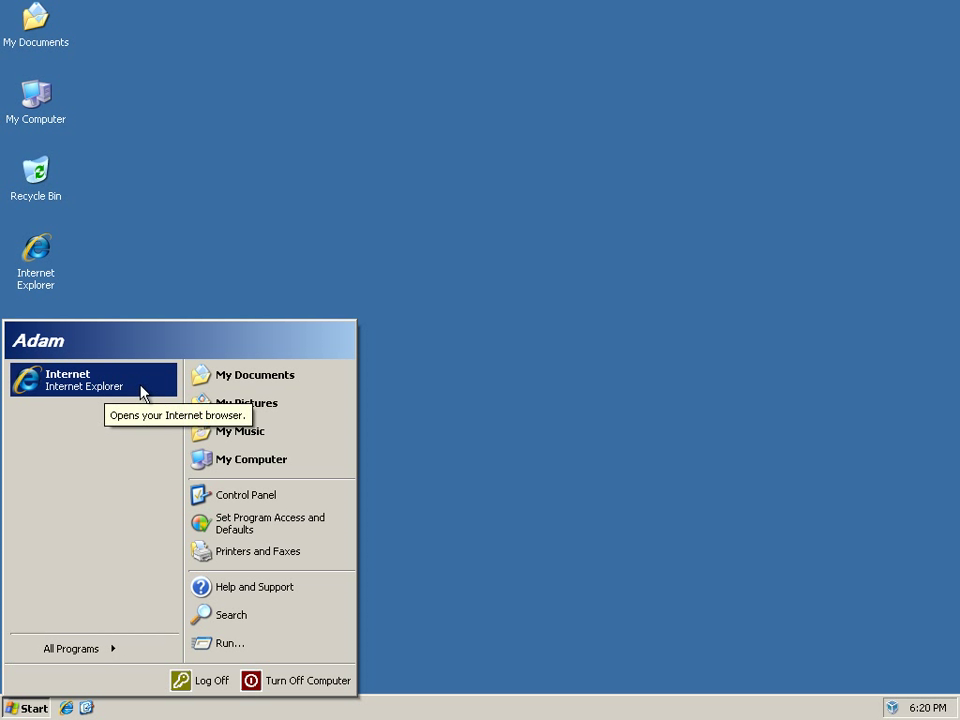
pyautogui.click(141, 386)
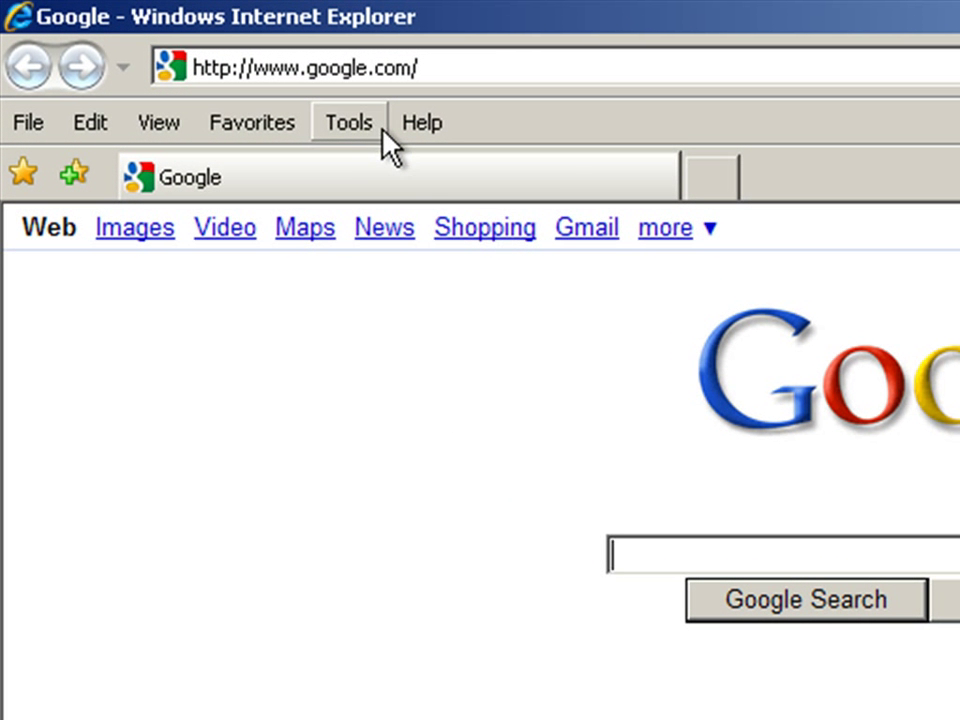
pyautogui.click(378, 128)
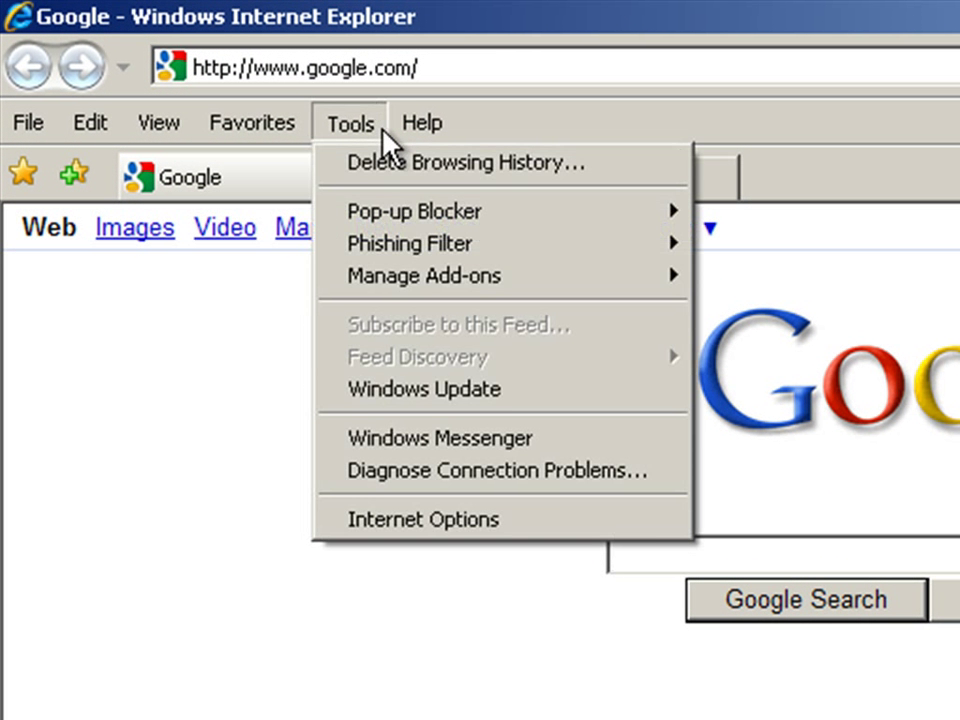
pyautogui.click(568, 520)
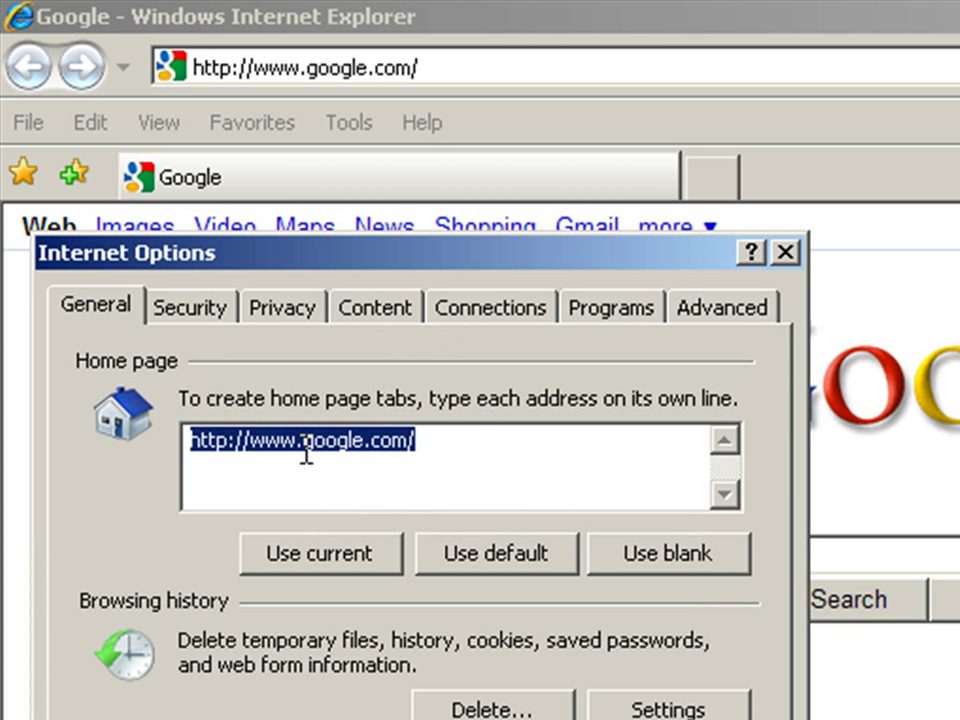
pyautogui.click(349, 452)
pyautogui.doubleClick(349, 452)
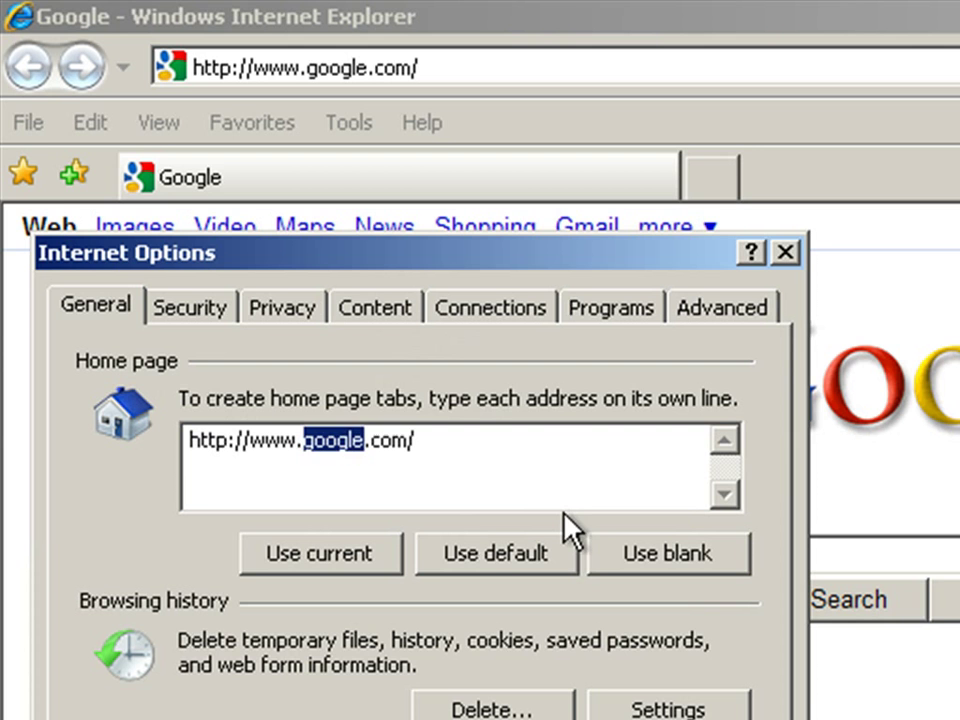
pyautogui.write('yahoo')
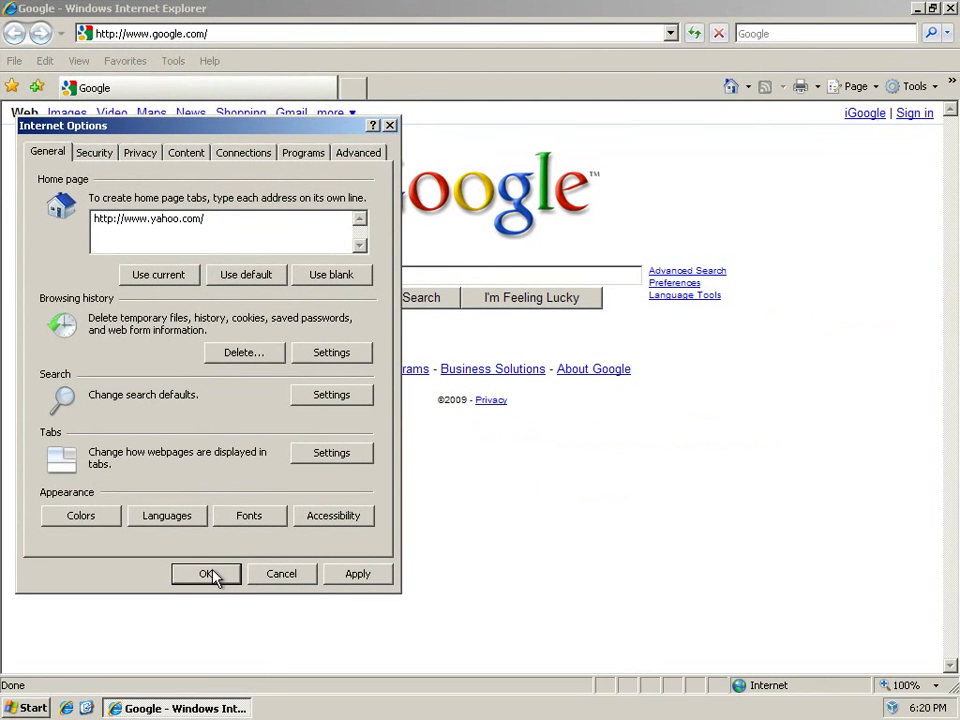
pyautogui.click(212, 576)
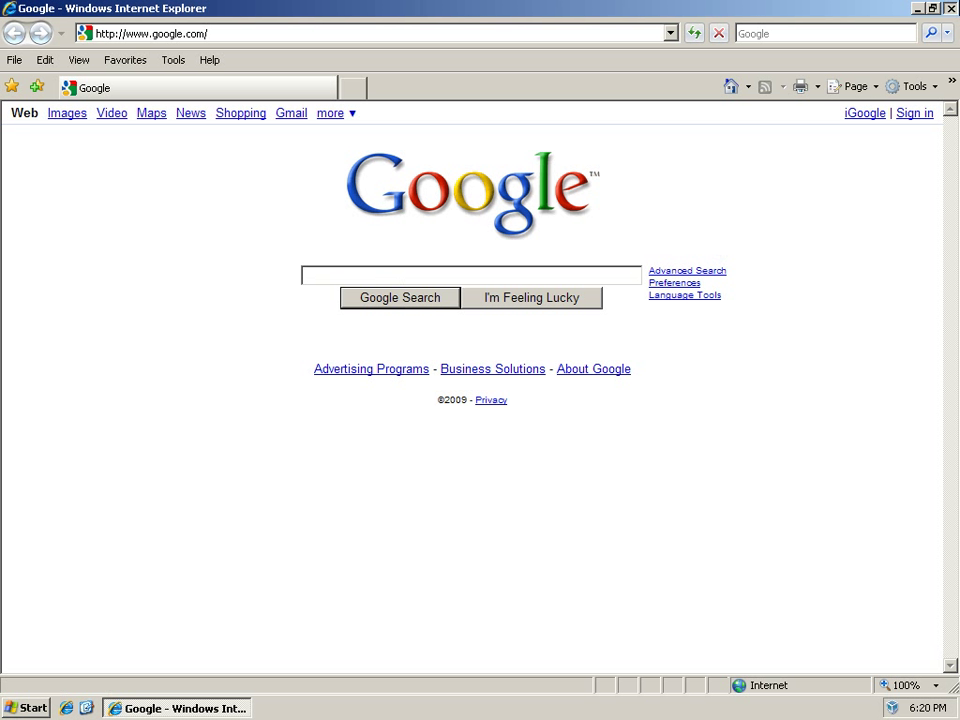
pyautogui.hotkey('alt', 'F4')
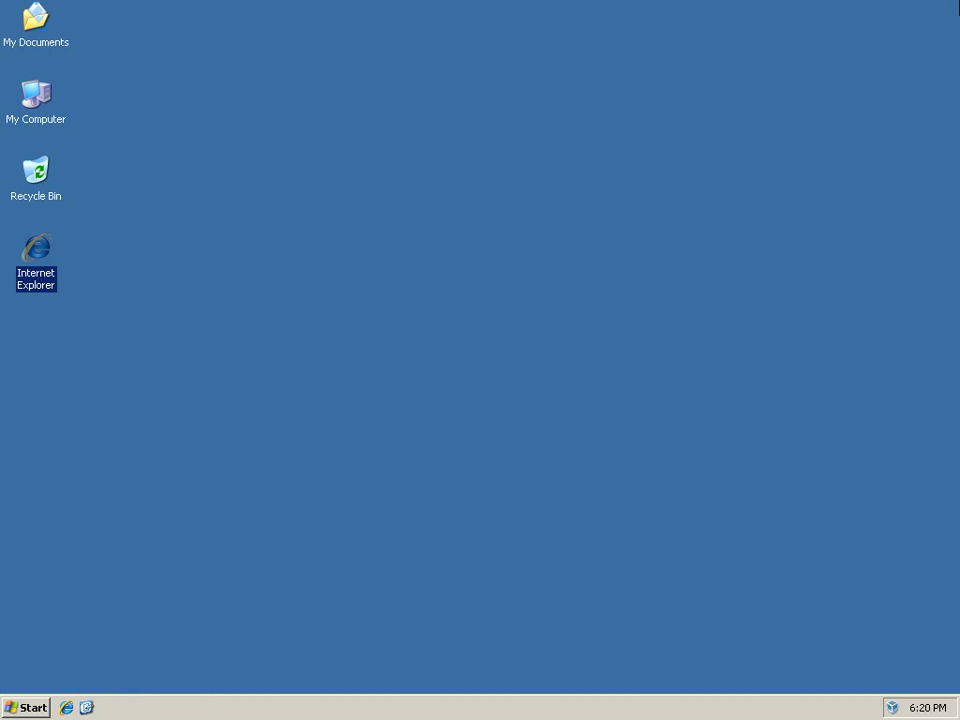
pyautogui.click(229, 352)
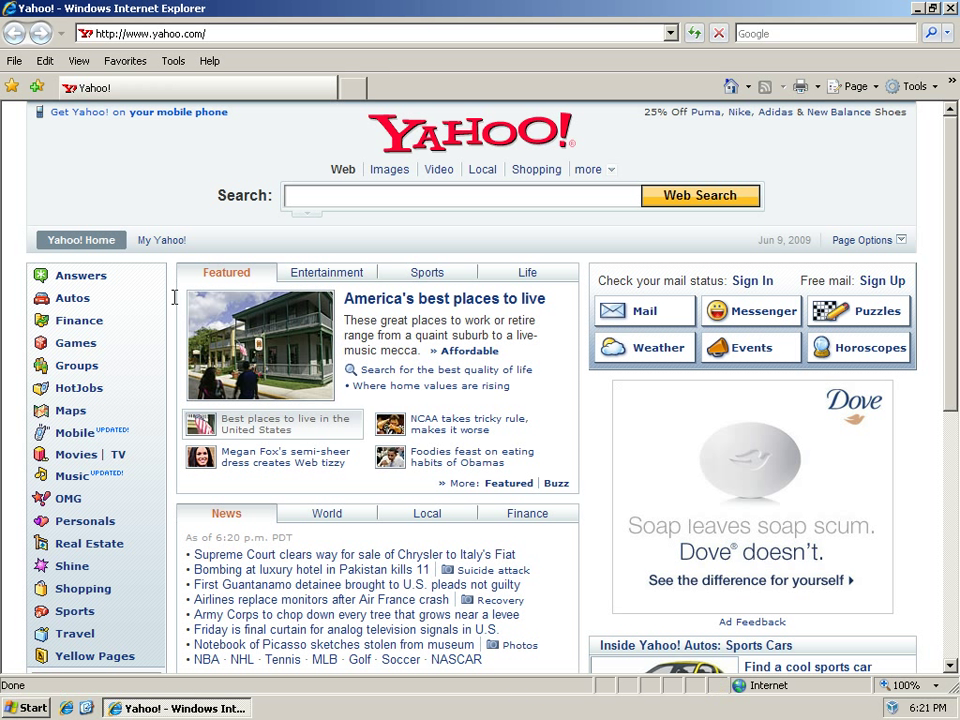
pyautogui.click(175, 63)
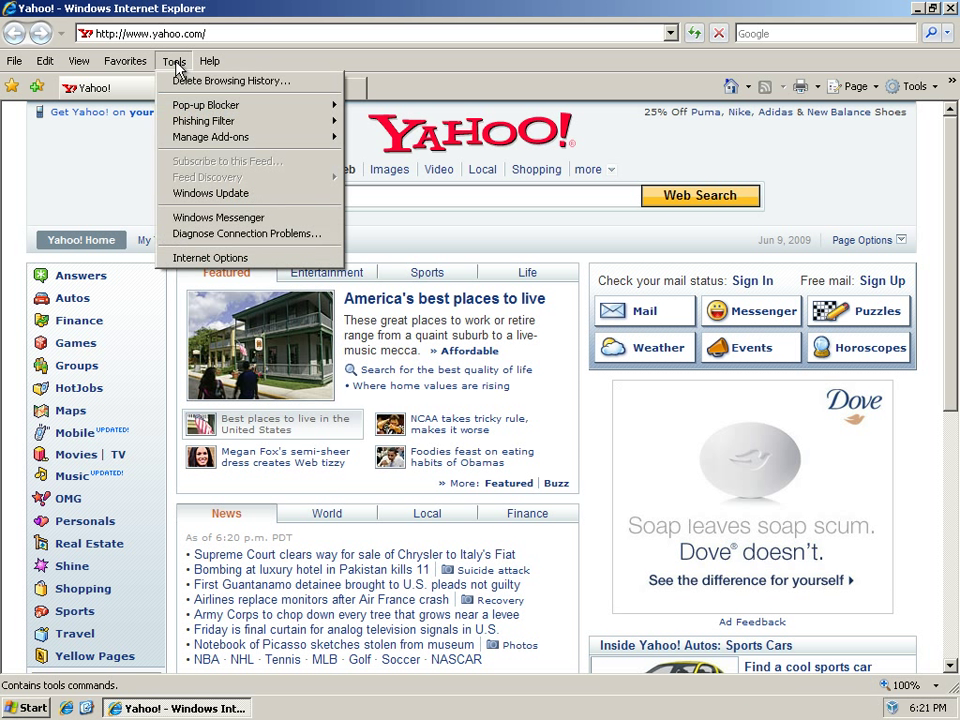
pyautogui.click(212, 258)
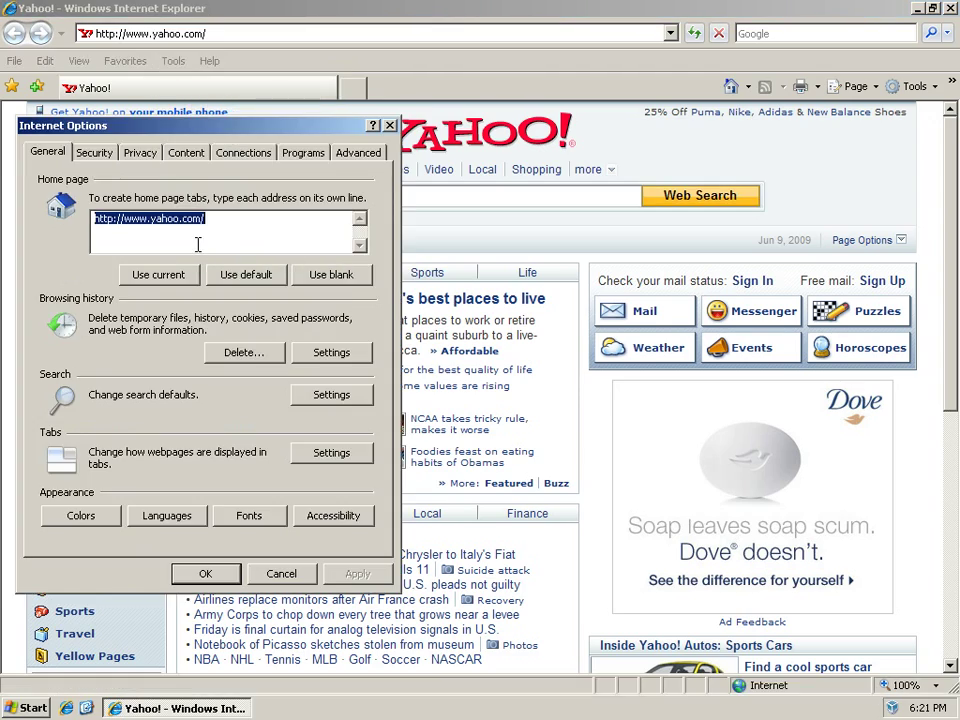
pyautogui.click(214, 234)
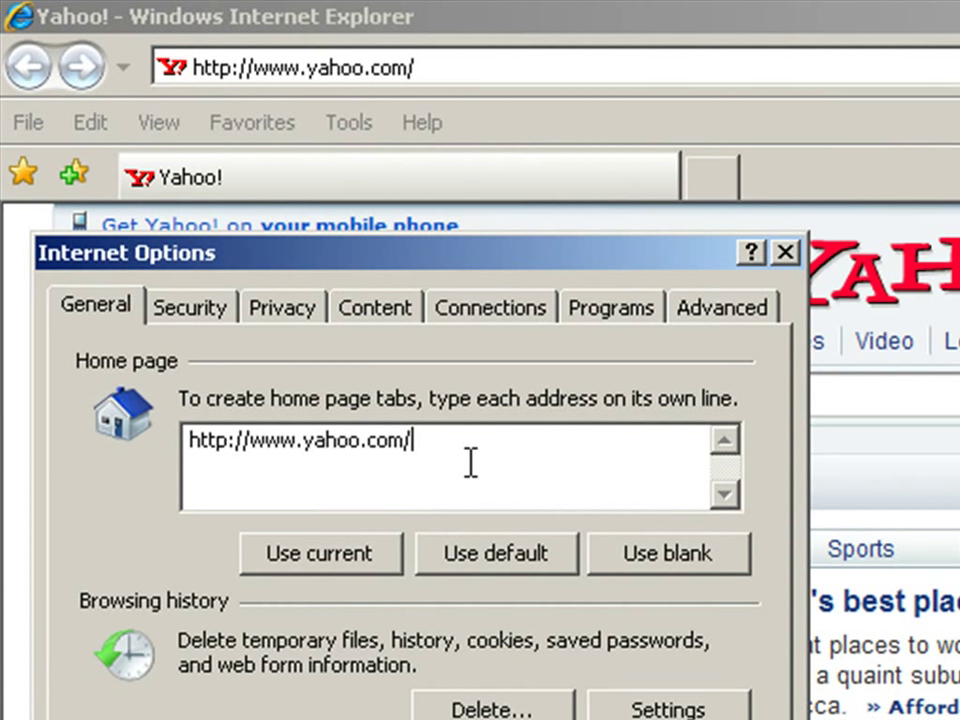
pyautogui.press('Return')
pyautogui.write('http://www.google.com/')
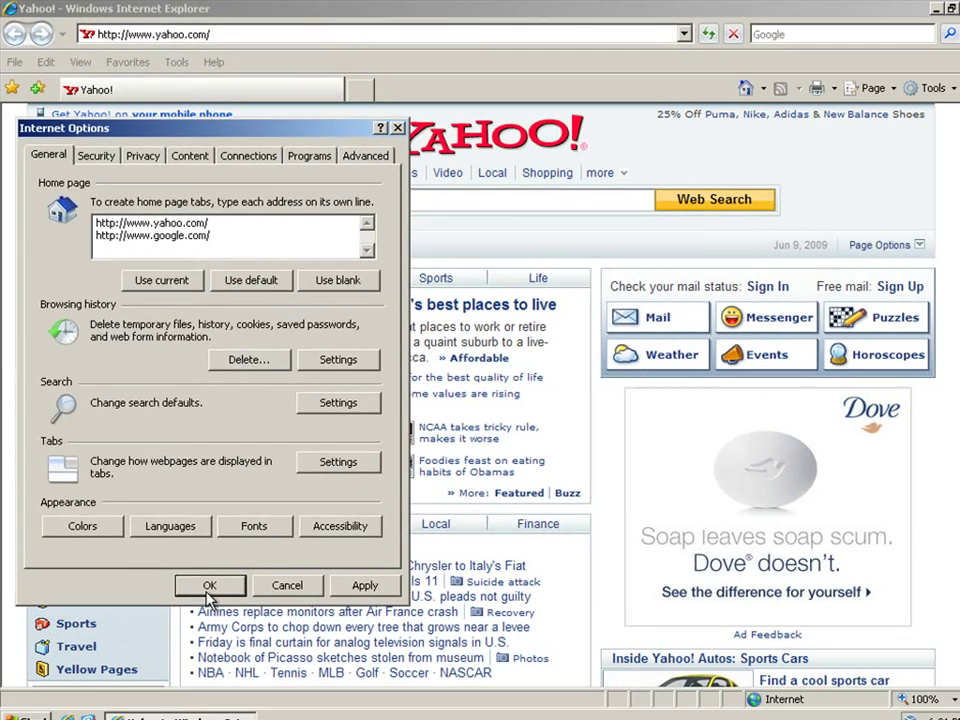
pyautogui.click(208, 581)
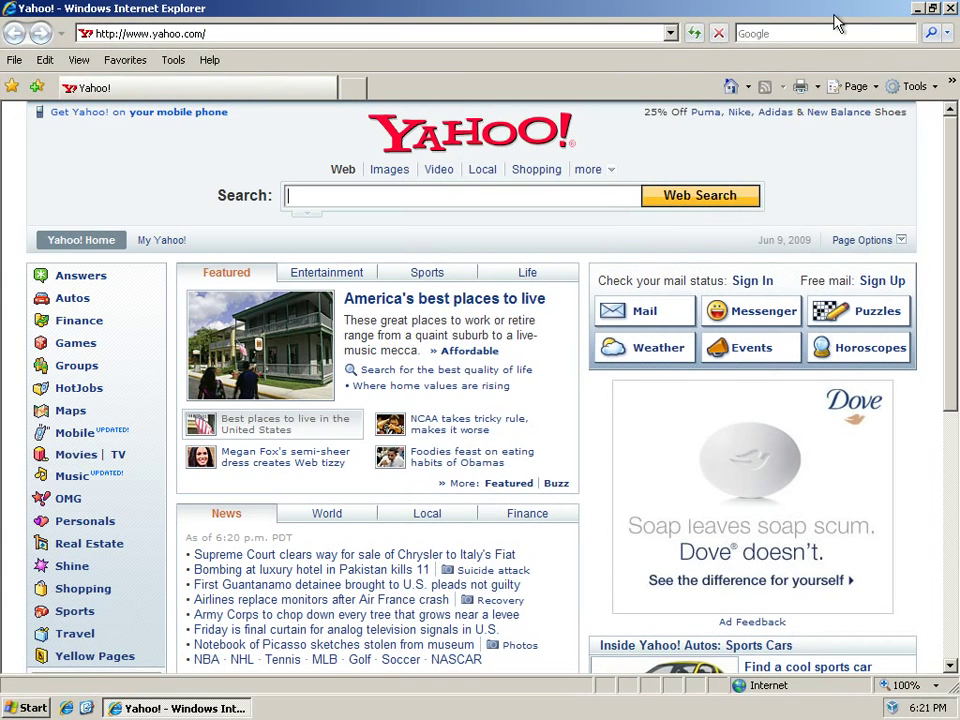
pyautogui.click(949, 8)
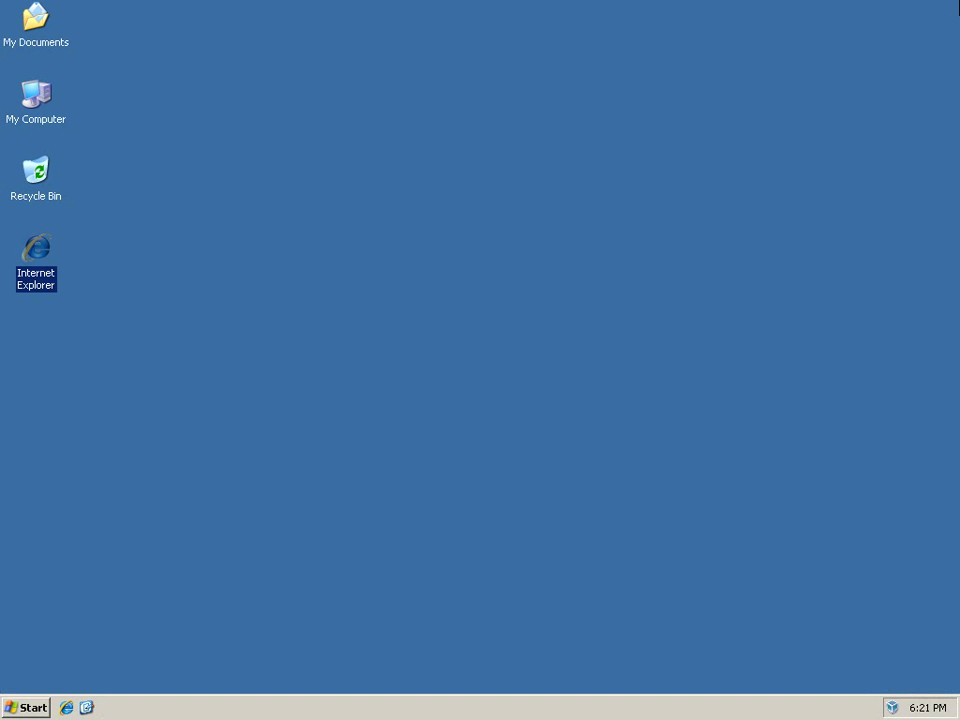
pyautogui.doubleClick(43, 283)
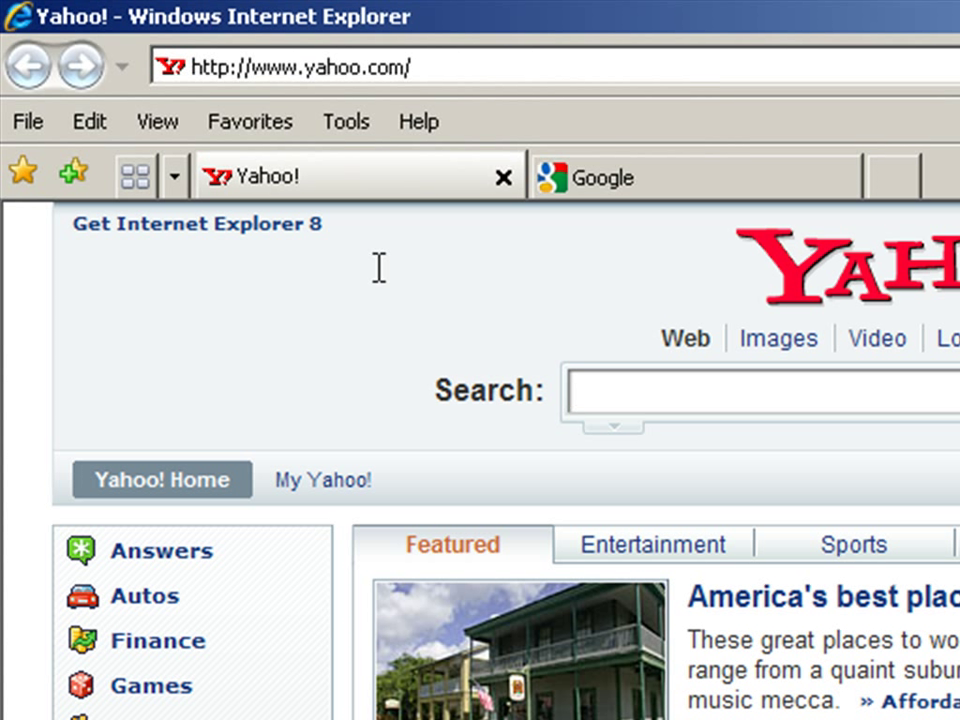
# Switch between the Yahoo! and Google home page tabs, and close the Google tab.
pyautogui.click(664, 189)
pyautogui.click(432, 190)
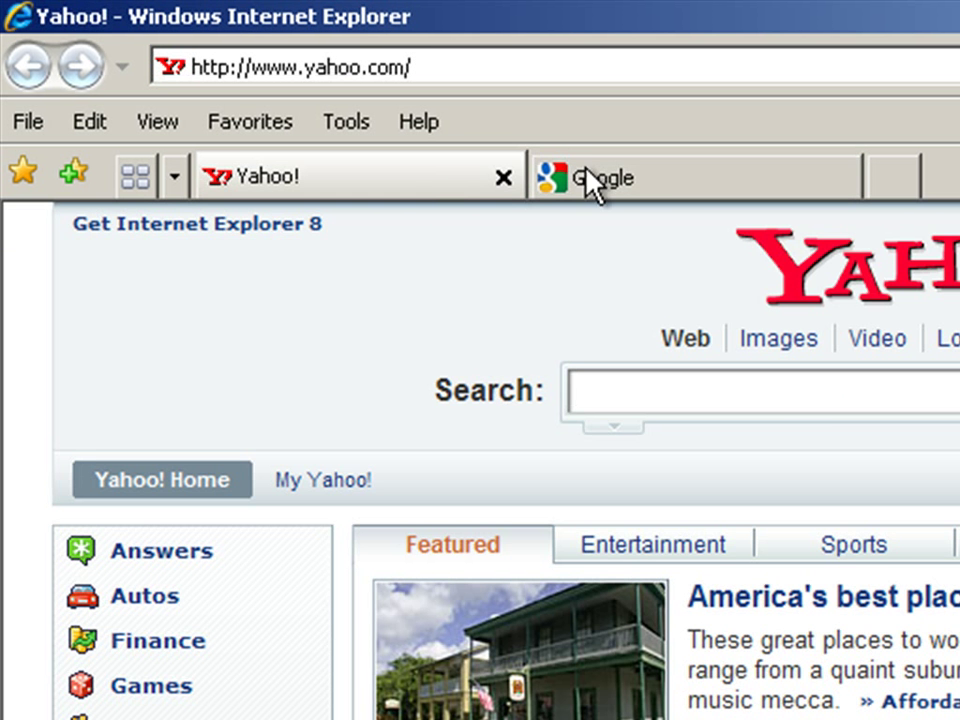
pyautogui.click(652, 178)
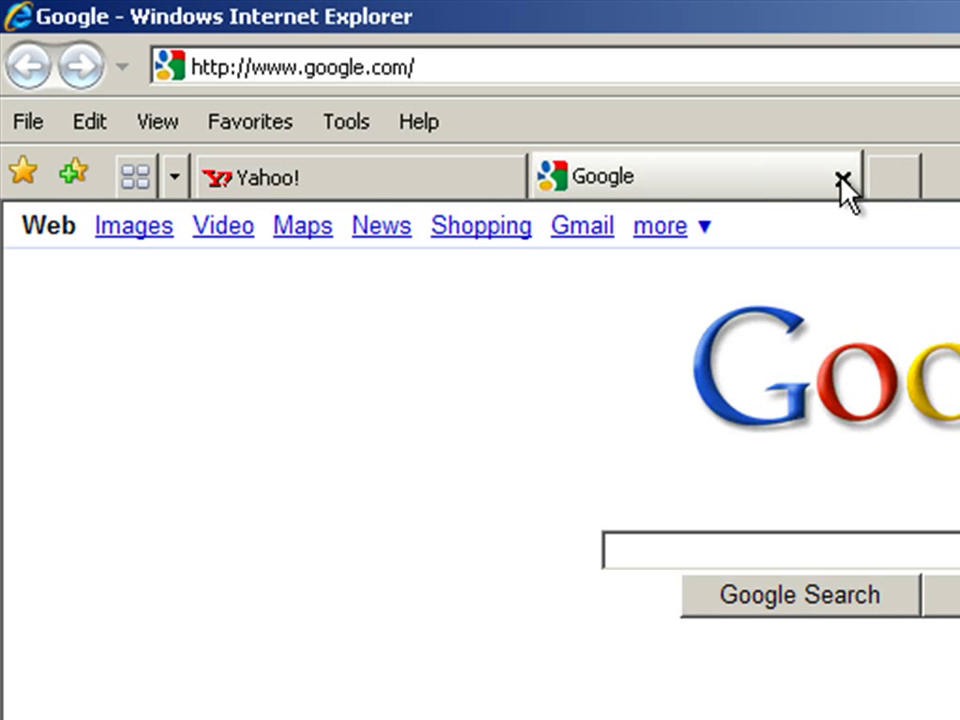
pyautogui.click(840, 179)
pyautogui.click(345, 122)
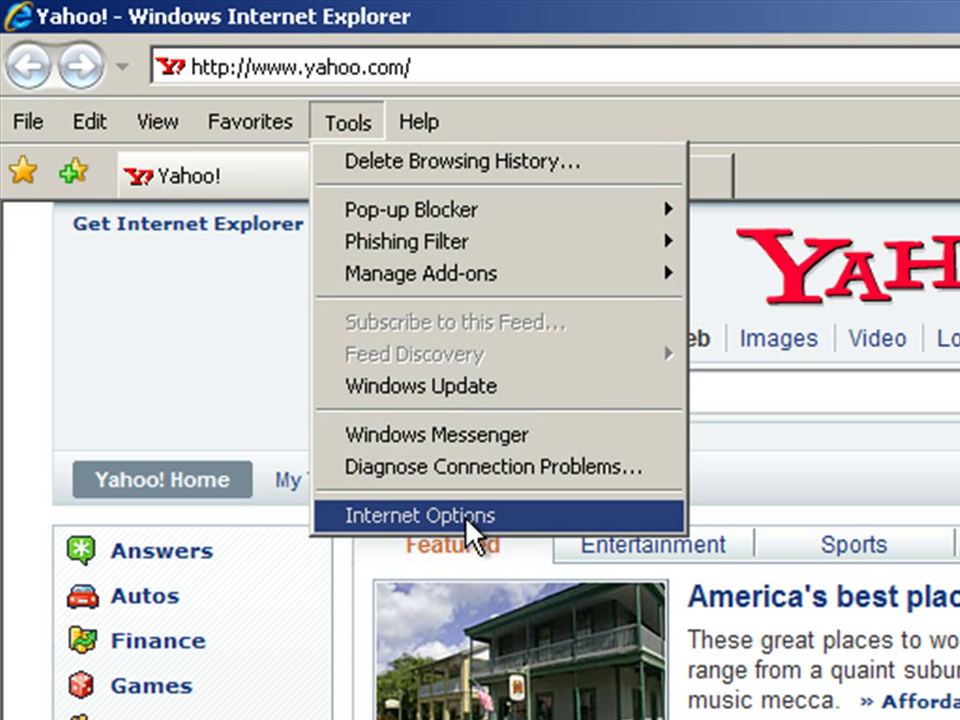
pyautogui.click(467, 535)
pyautogui.click(463, 463)
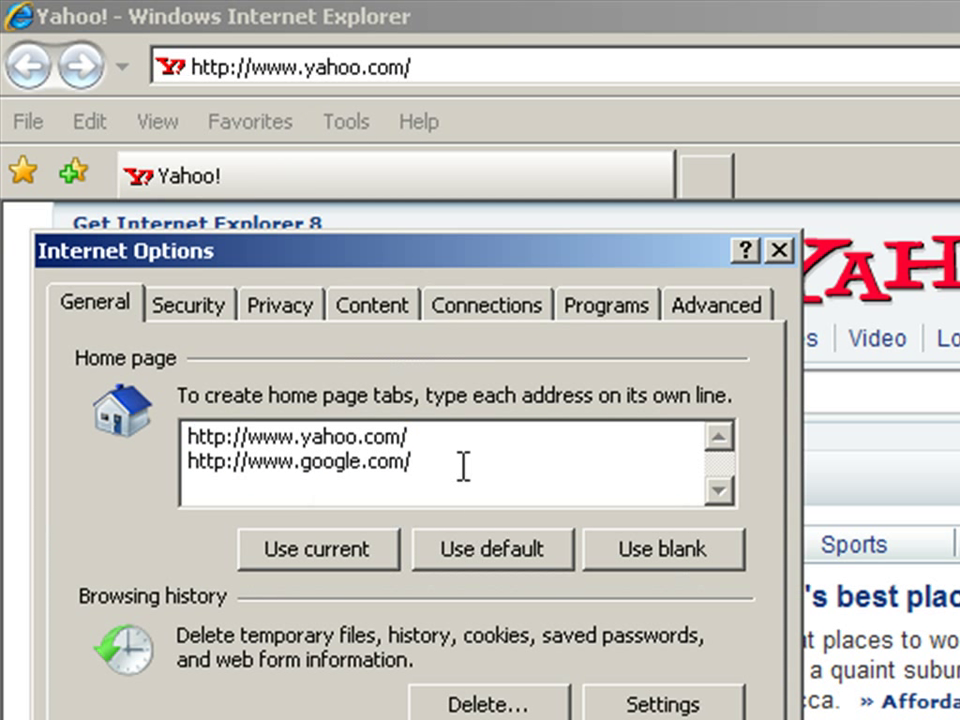
pyautogui.moveTo(461, 465); pyautogui.dragTo(170, 468)
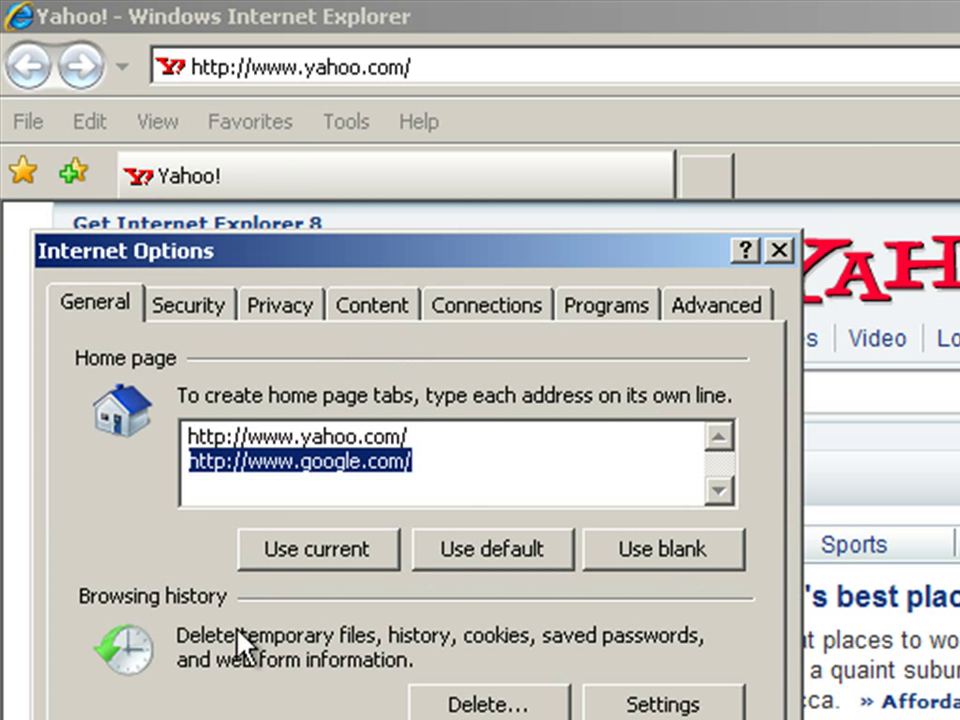
pyautogui.hotkey('ctrl', 'Home')
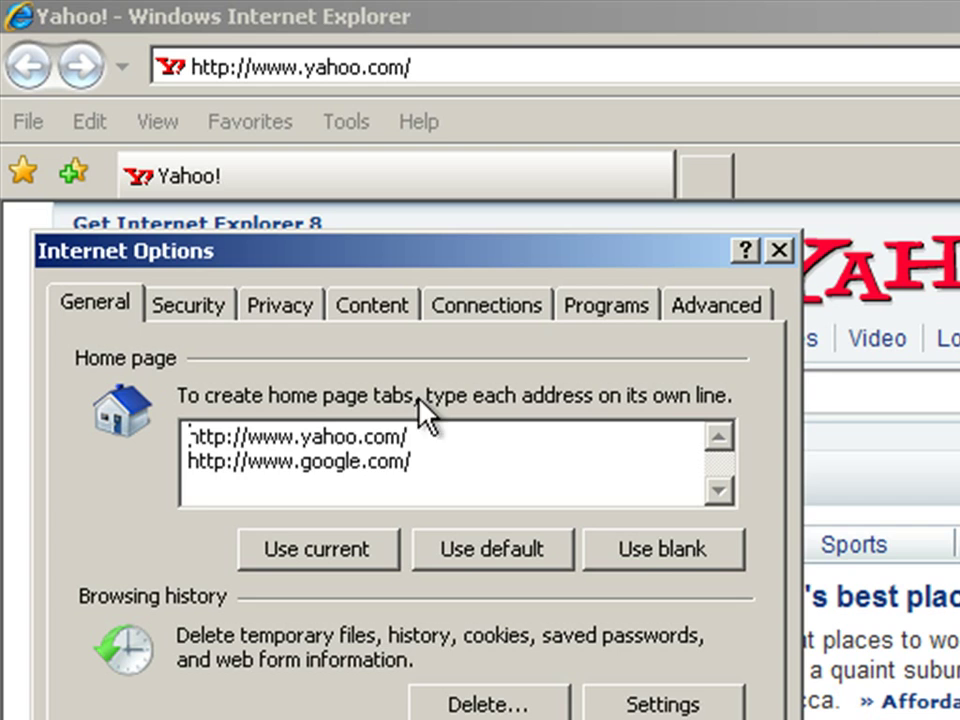
pyautogui.click(426, 439)
pyautogui.hotkey('shift', 'Home')
pyautogui.press('Delete')
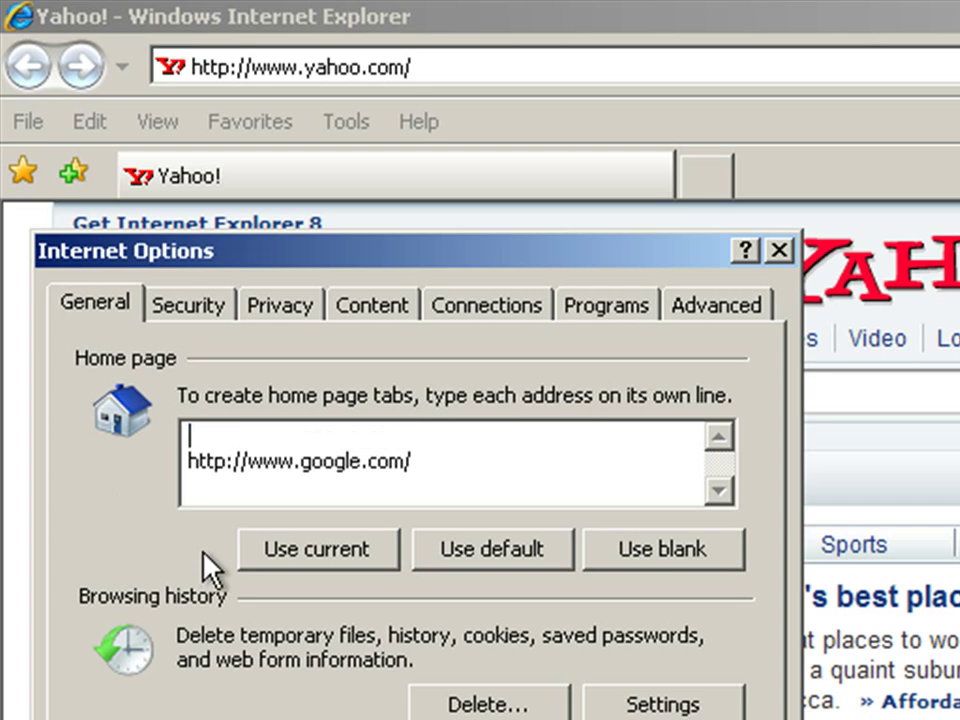
pyautogui.press('Delete')
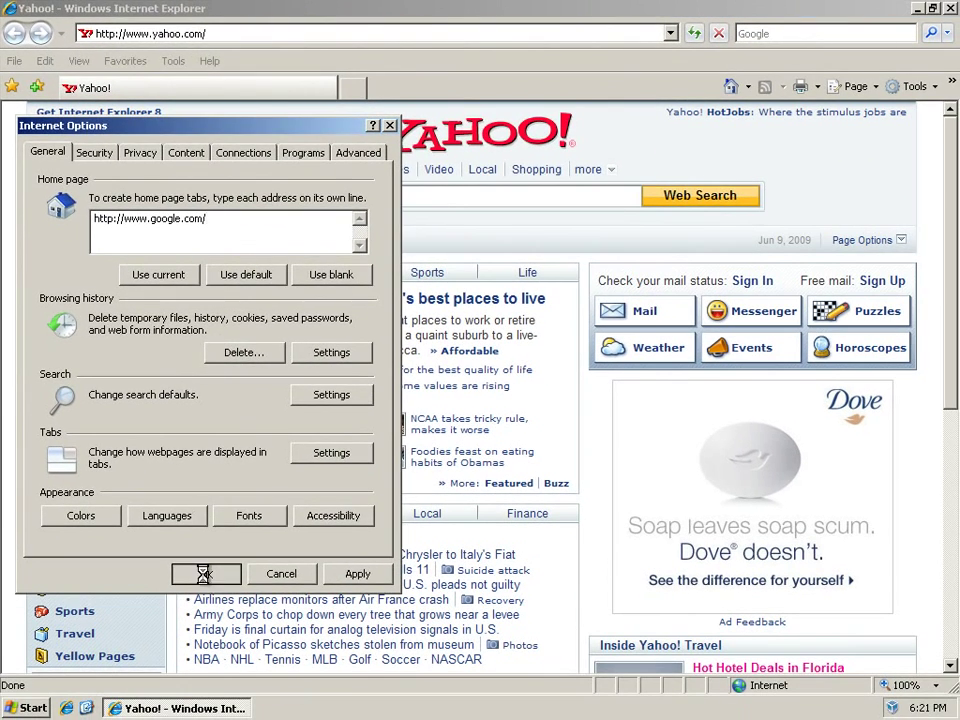
pyautogui.click(205, 574)
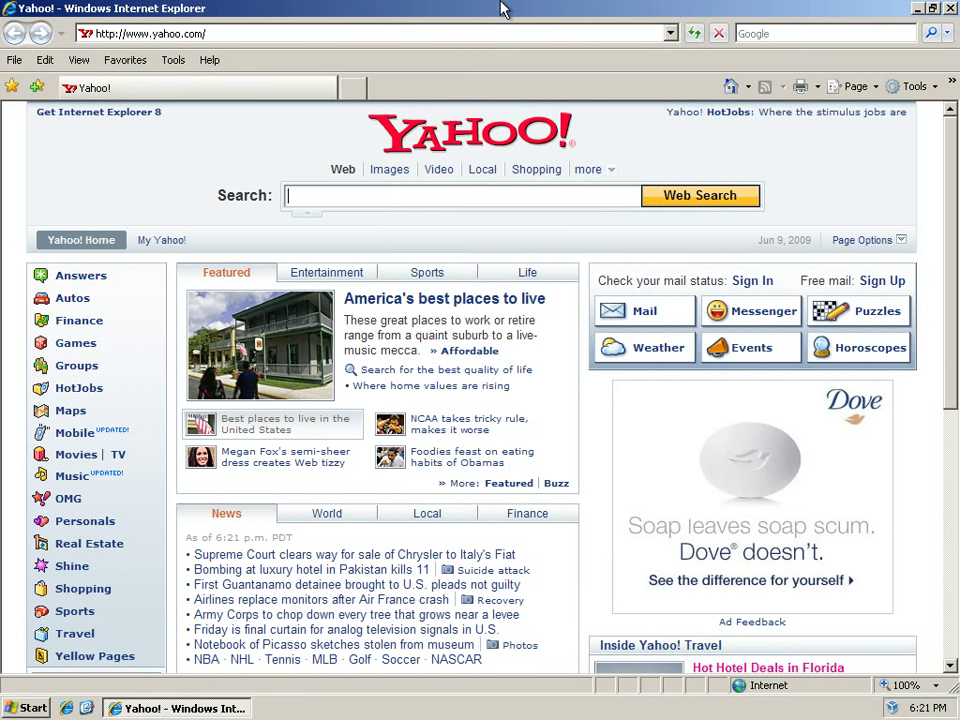
# Close and reopen Internet Explorer to check which home page loads.
pyautogui.hotkey('alt', 'F4')
pyautogui.press('Return')
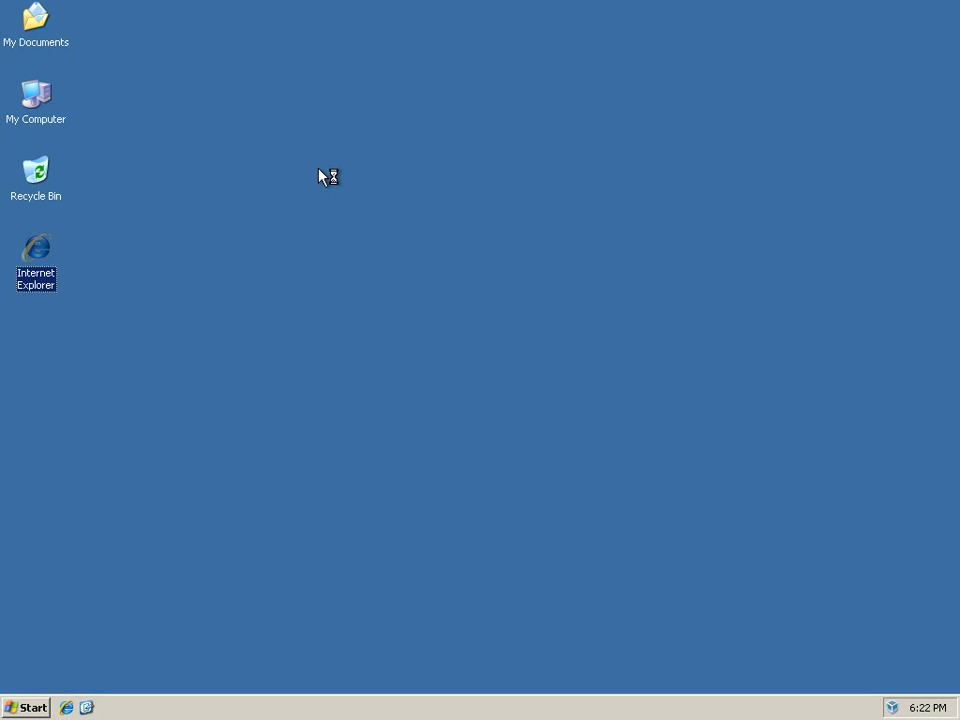
pyautogui.click(150, 33)
pyautogui.click(150, 33)
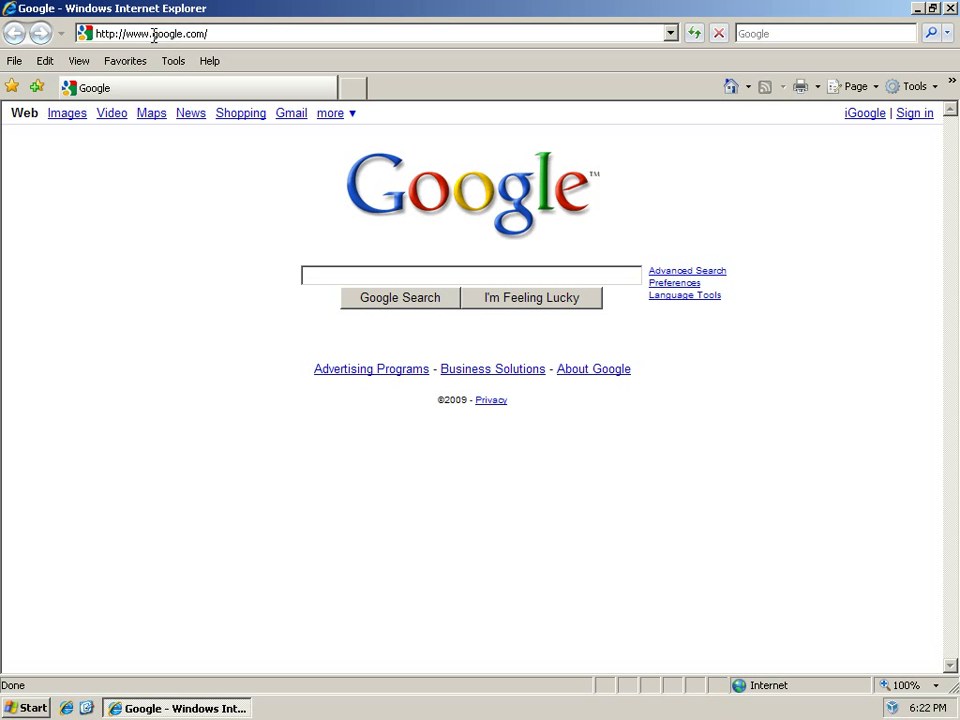
pyautogui.doubleClick(161, 36)
pyautogui.write('yahoo')
pyautogui.press('Return')
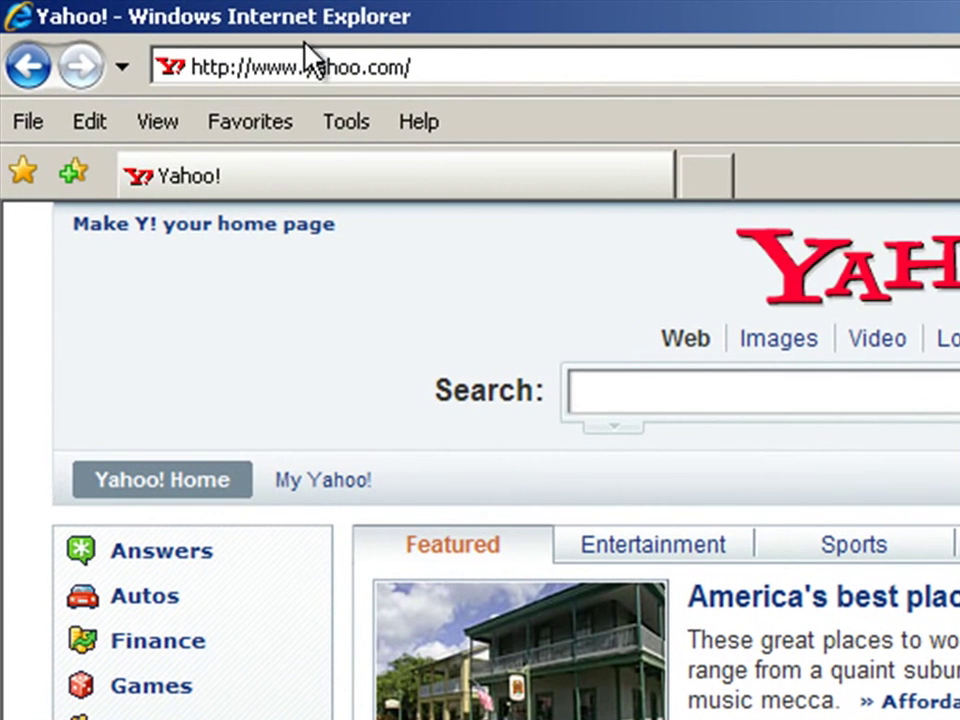
# Add the Yahoo! page to the Favorites folder under the name Yahoo!, and check the favorites list.
pyautogui.click(266, 126)
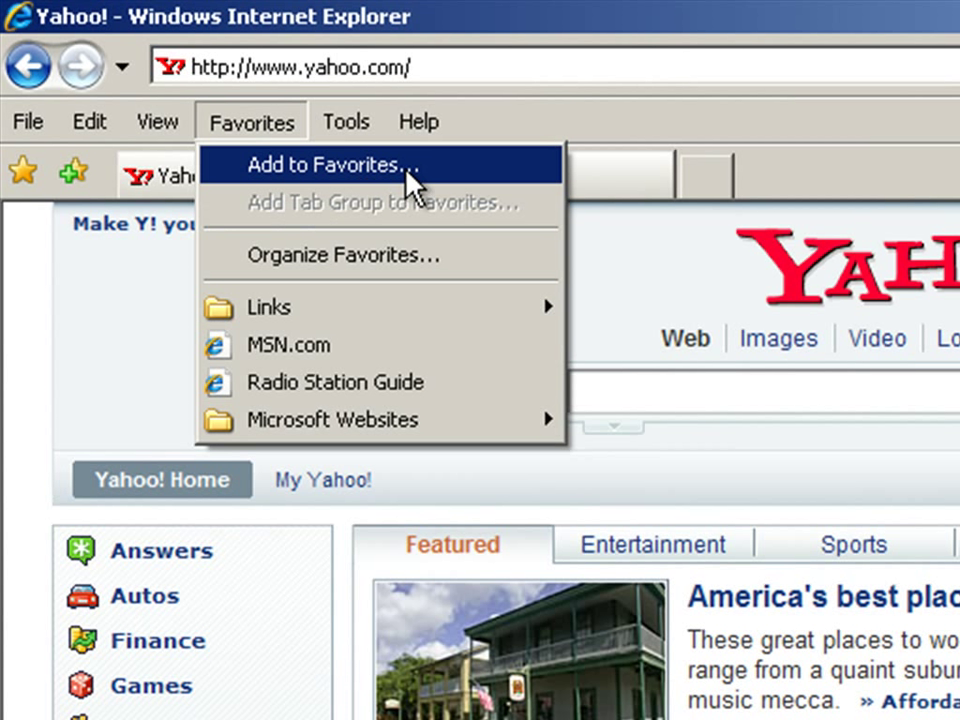
pyautogui.click(579, 17)
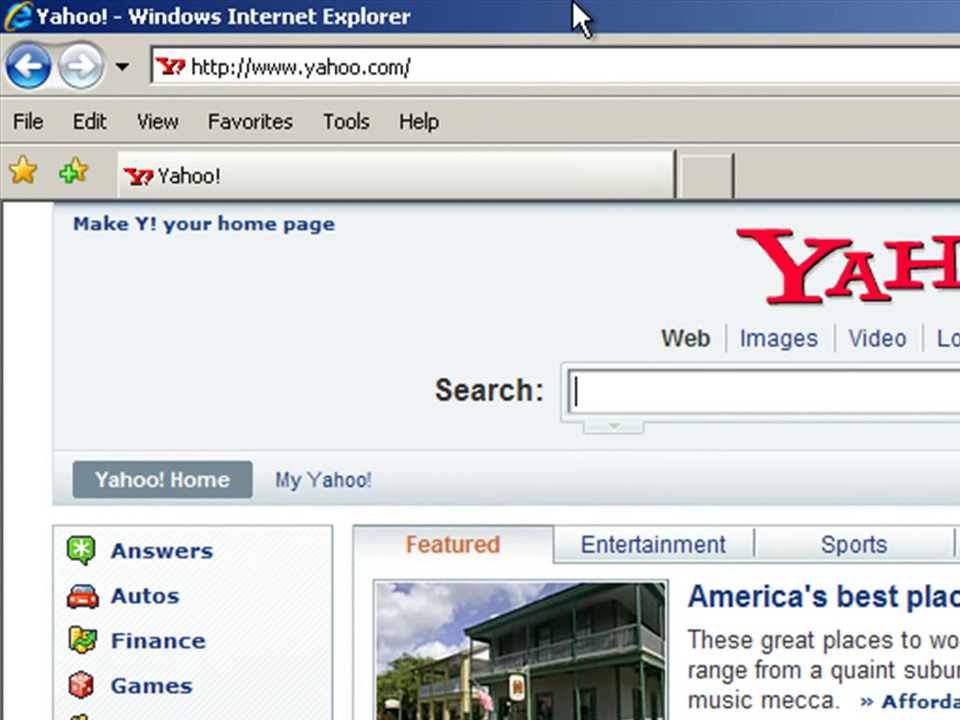
pyautogui.click(88, 186)
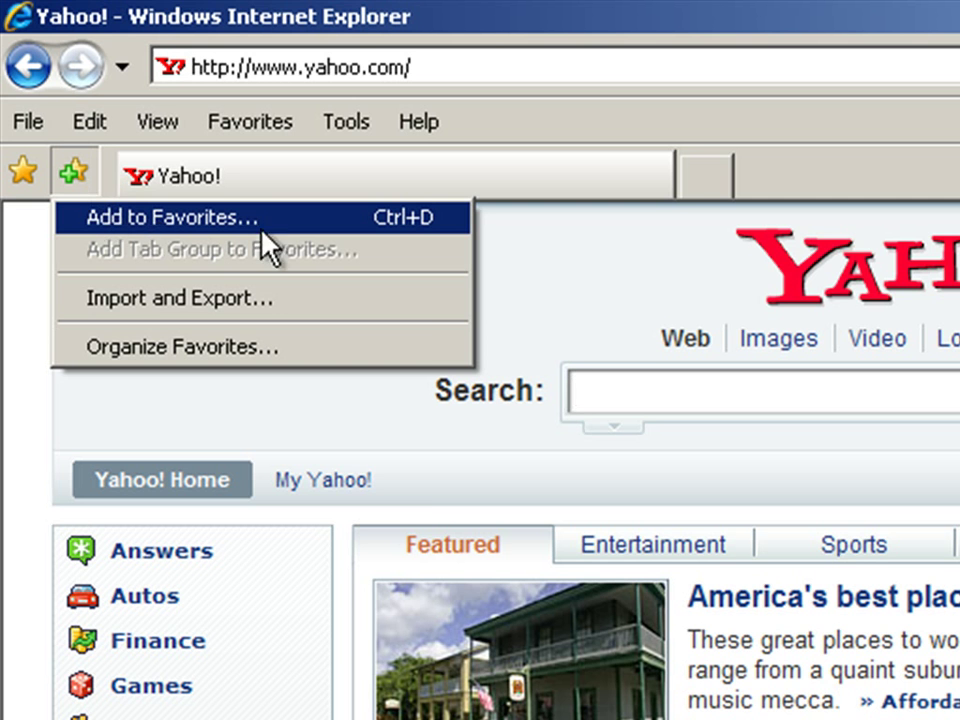
pyautogui.click(292, 226)
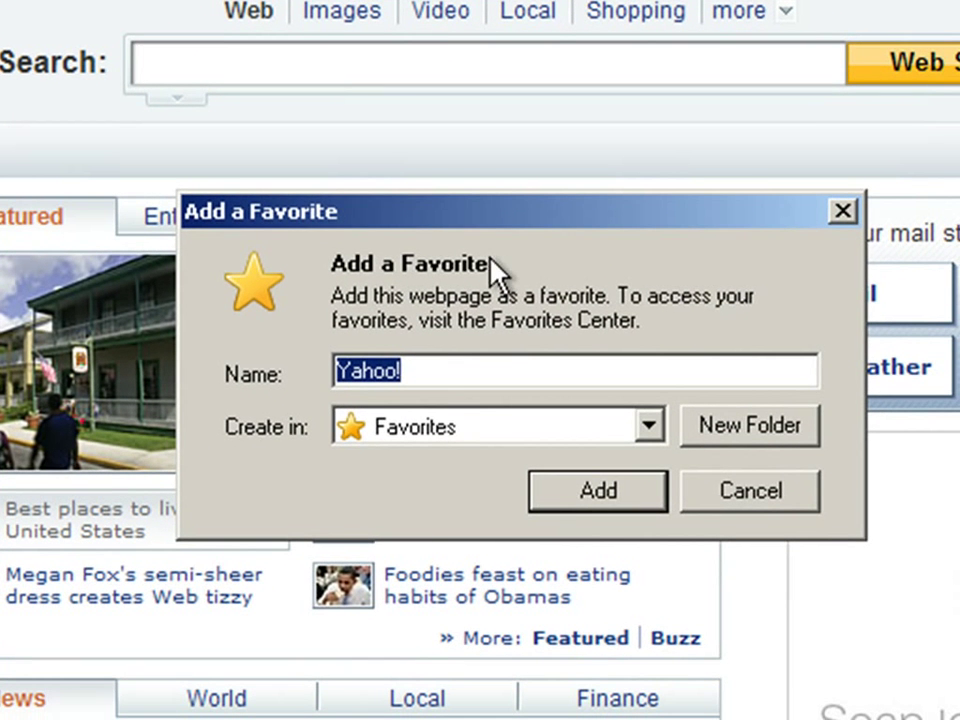
pyautogui.click(583, 495)
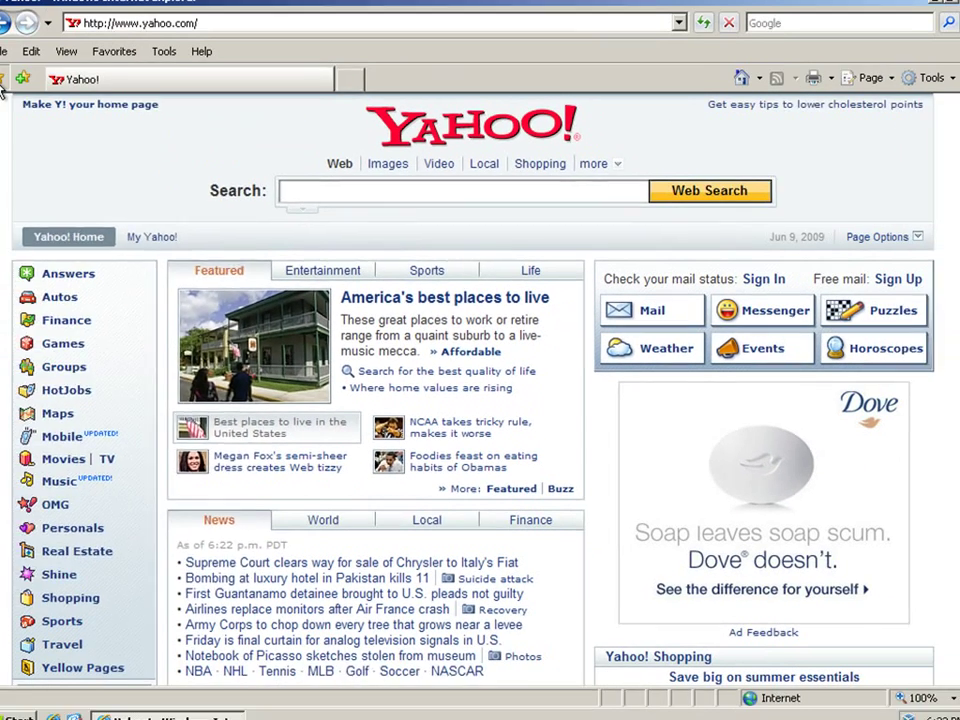
pyautogui.click(12, 88)
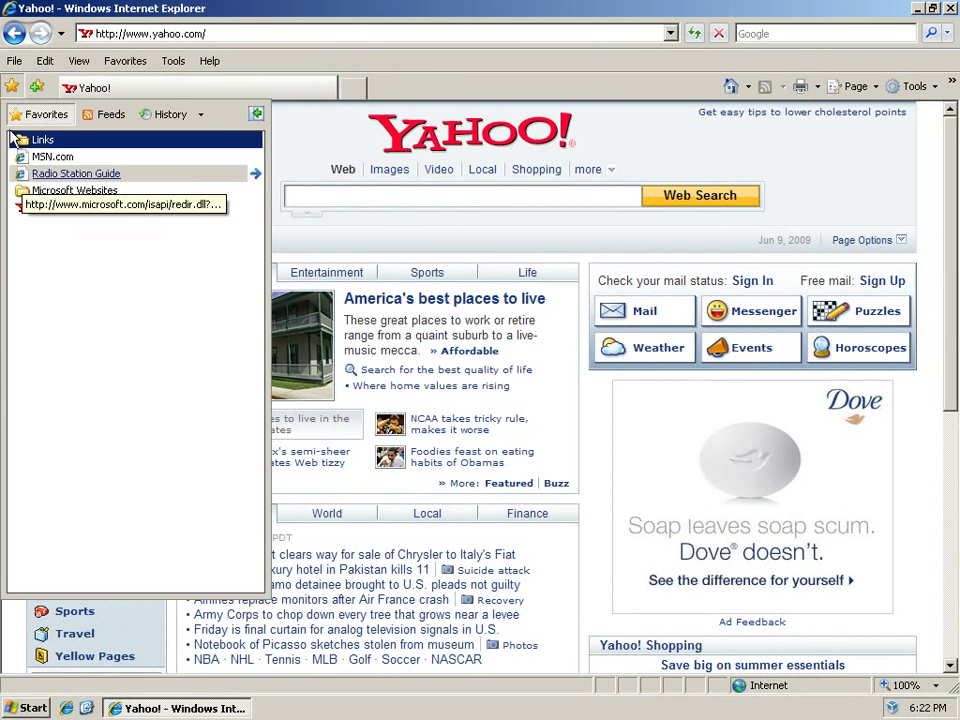
pyautogui.click(12, 86)
# Restart Internet Explorer from the desktop and open the saved Yahoo! favorite.
pyautogui.click(950, 8)
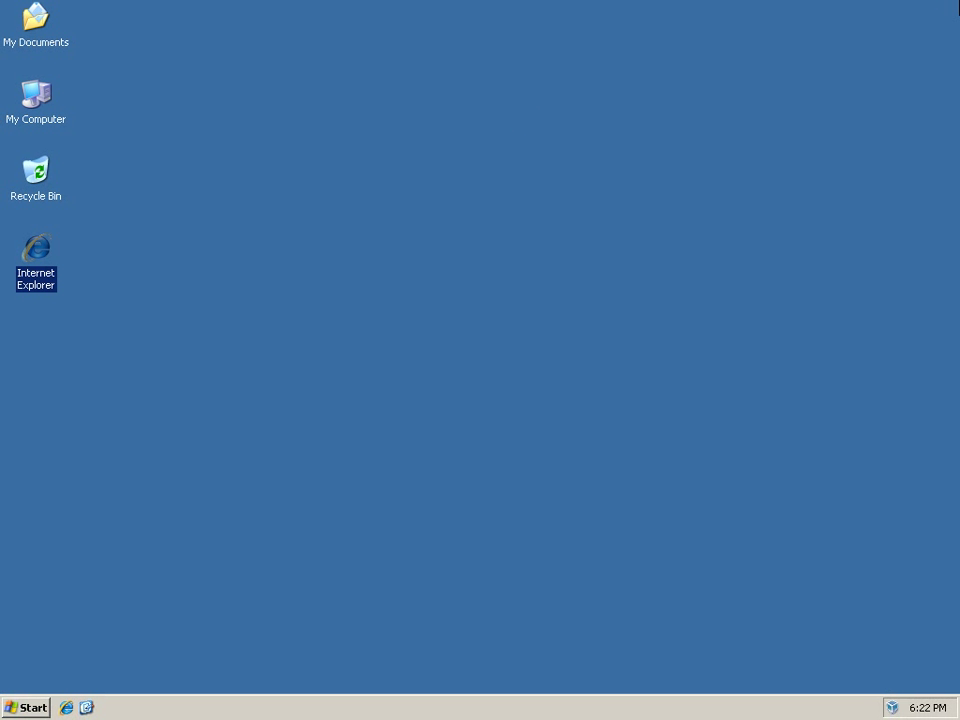
pyautogui.doubleClick(52, 280)
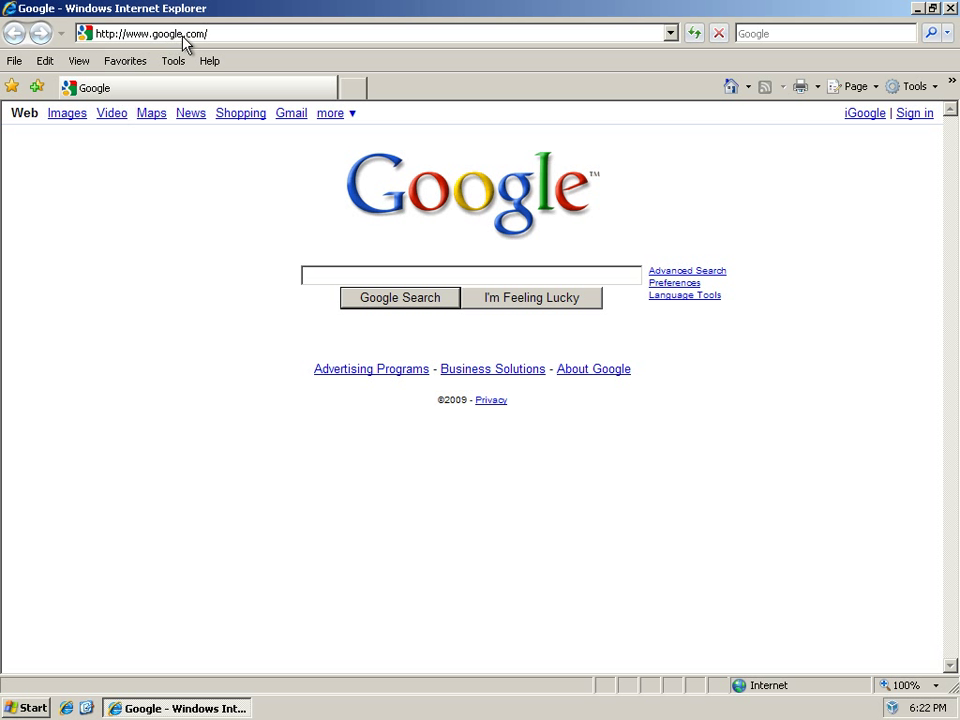
pyautogui.click(134, 66)
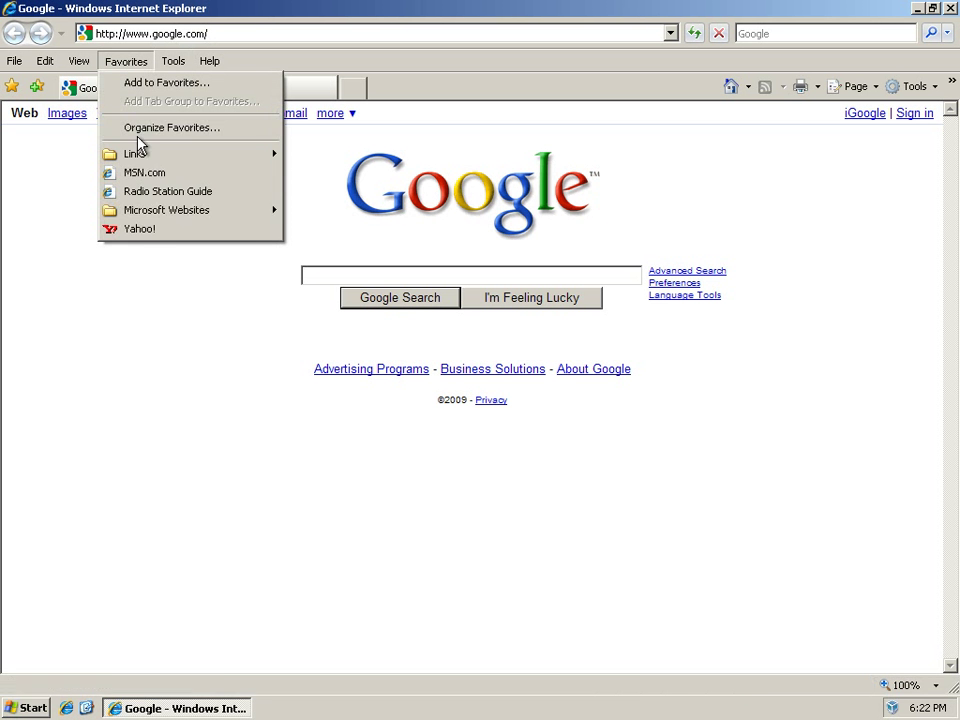
pyautogui.click(140, 229)
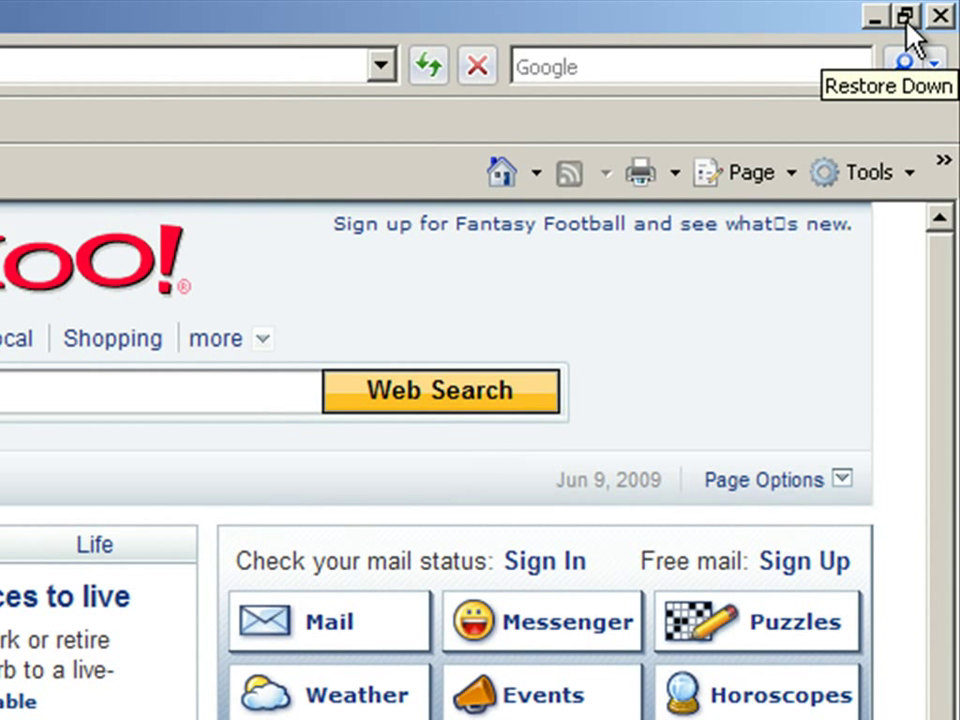
# Shrink the browser window so the desktop shows, and create a desktop shortcut to the Yahoo! page from its address.
pyautogui.click(905, 17)
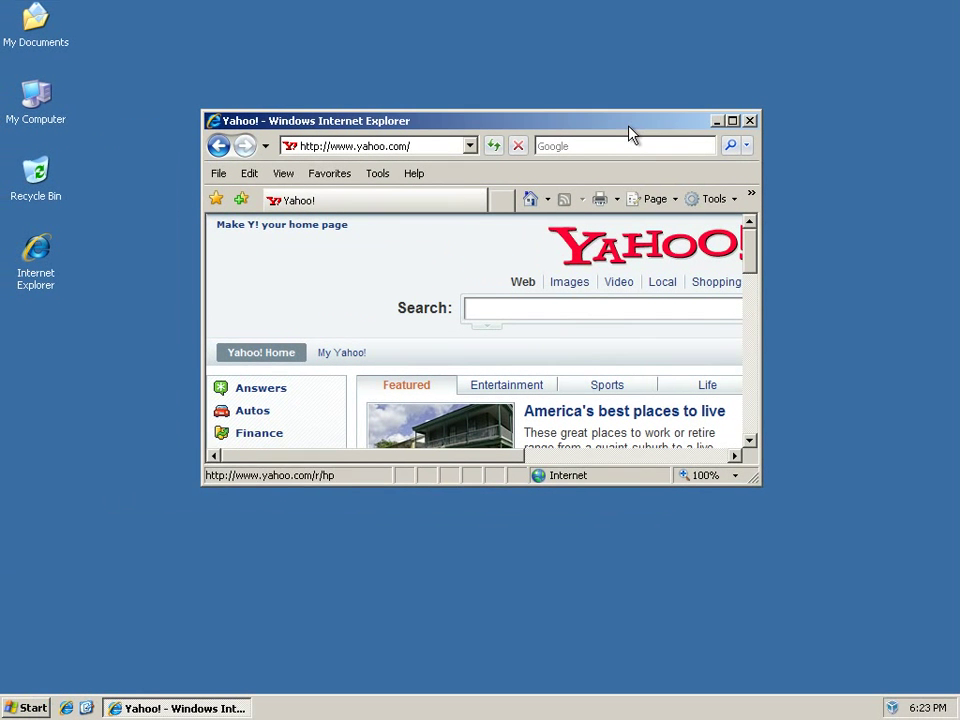
pyautogui.moveTo(506, 151); pyautogui.dragTo(523, 158)
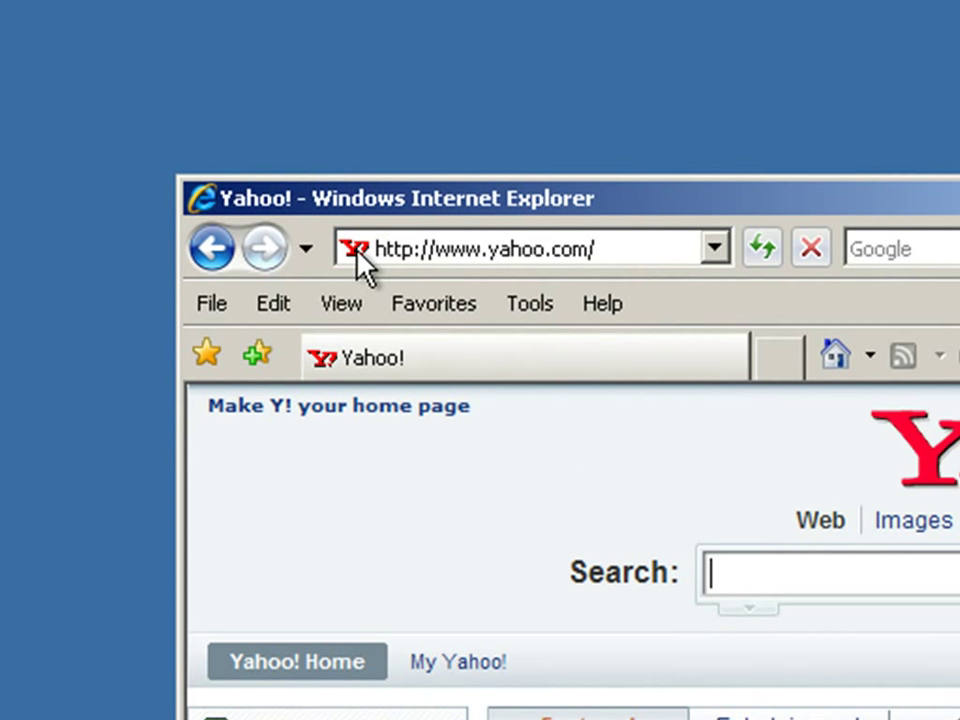
pyautogui.moveTo(358, 246); pyautogui.dragTo(297, 40)
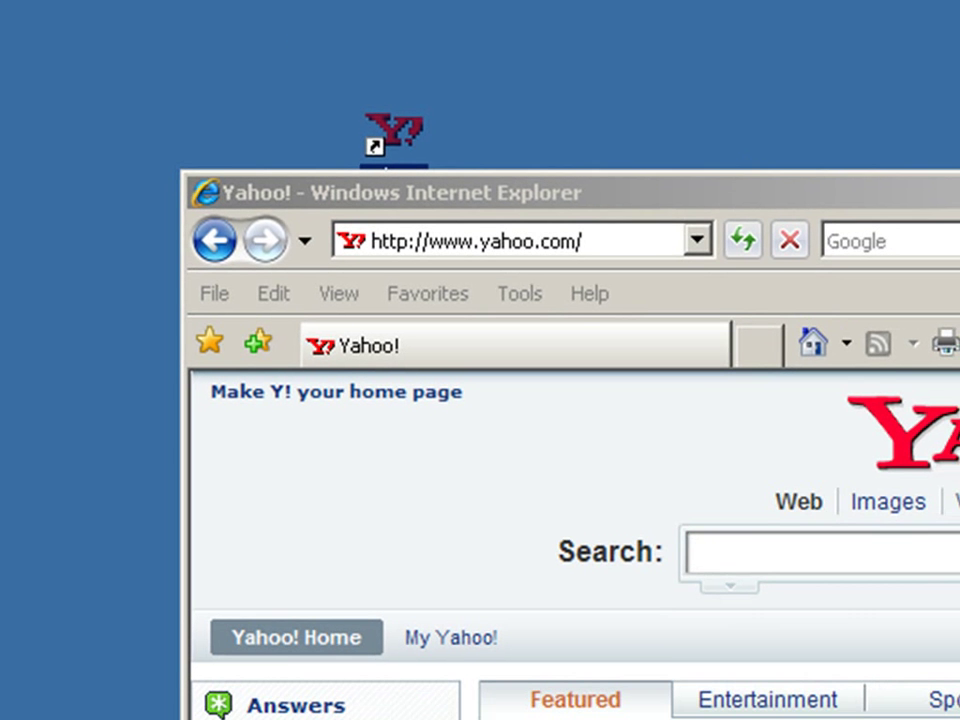
# Minimize the browser window and place the Yahoo! shortcut directly below the Internet Explorer icon on the desktop.
pyautogui.click(959, 198)
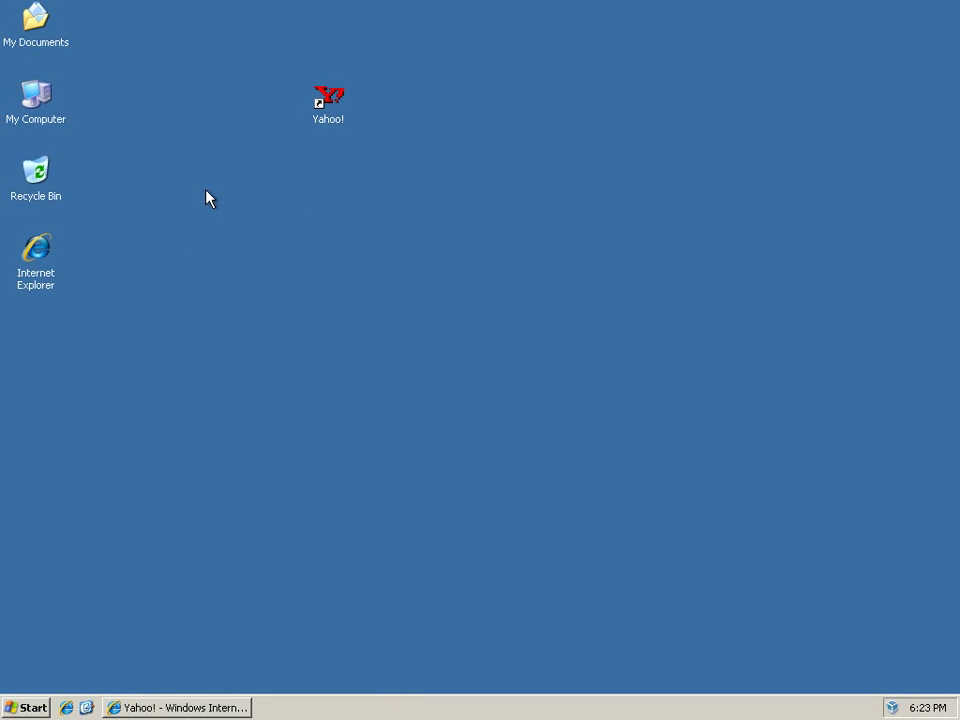
pyautogui.moveTo(331, 117); pyautogui.dragTo(41, 358)
pyautogui.click(127, 390)
# Bring back the minimized Yahoo! window, maximize it, and close the browser.
pyautogui.click(207, 712)
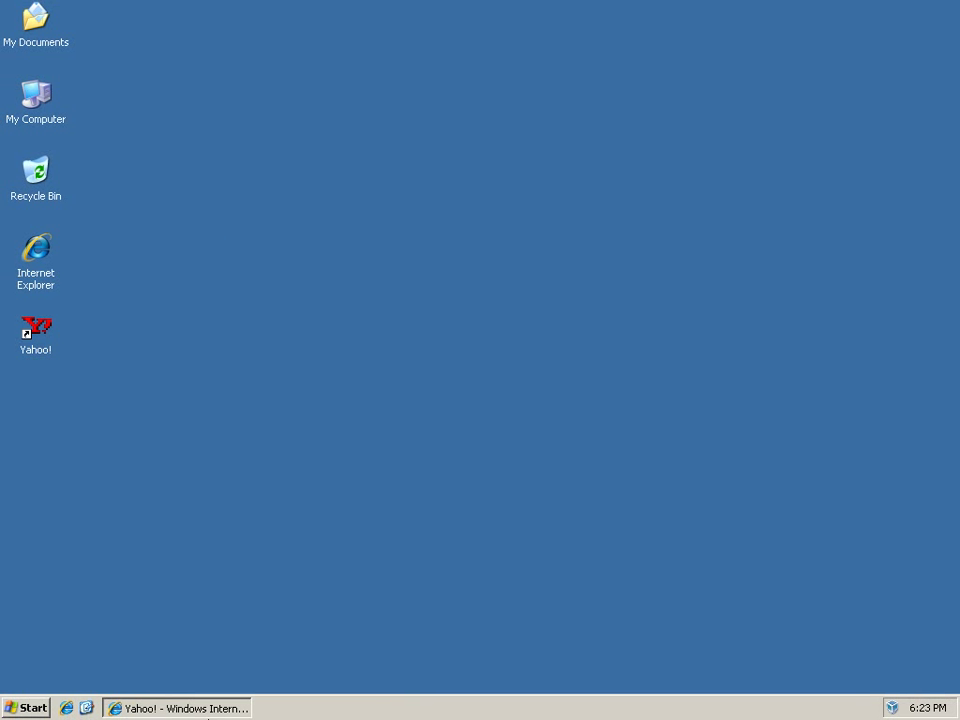
pyautogui.click(209, 712)
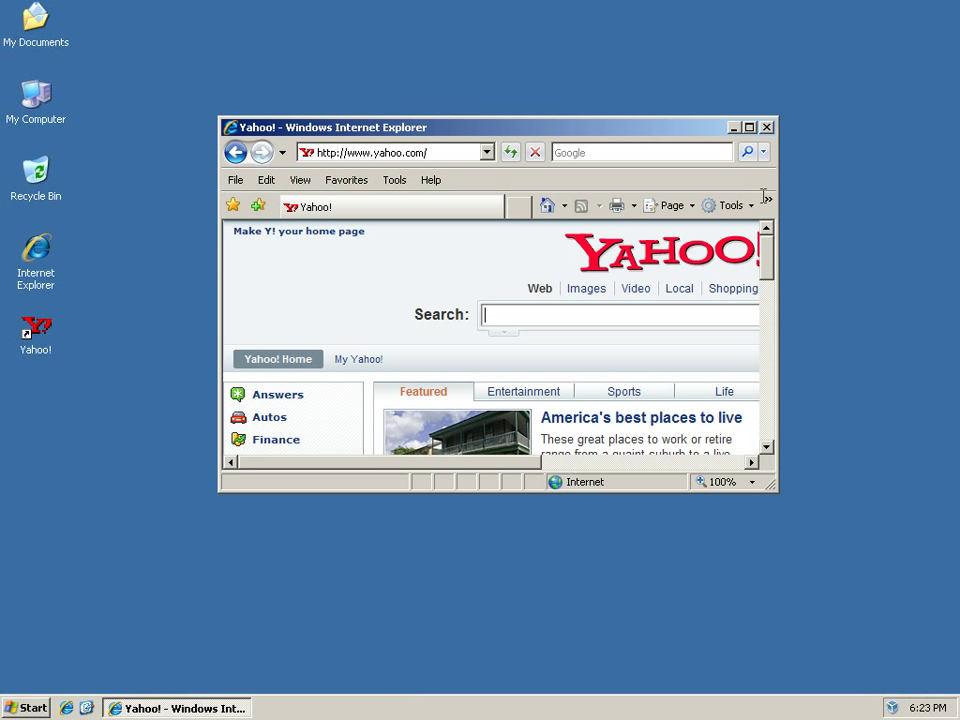
pyautogui.click(749, 127)
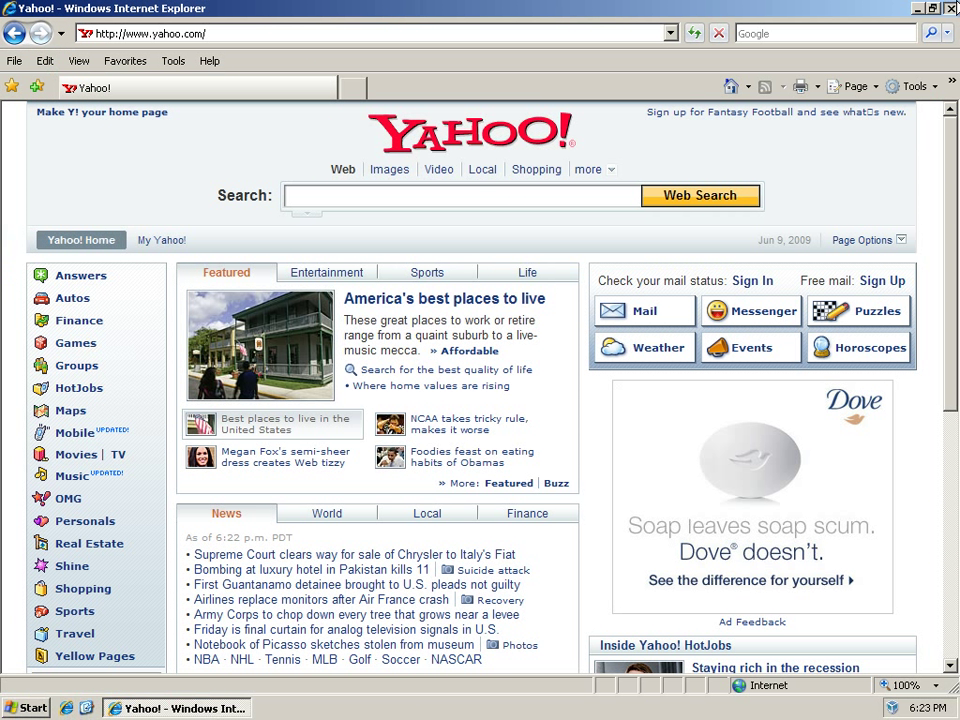
pyautogui.click(951, 8)
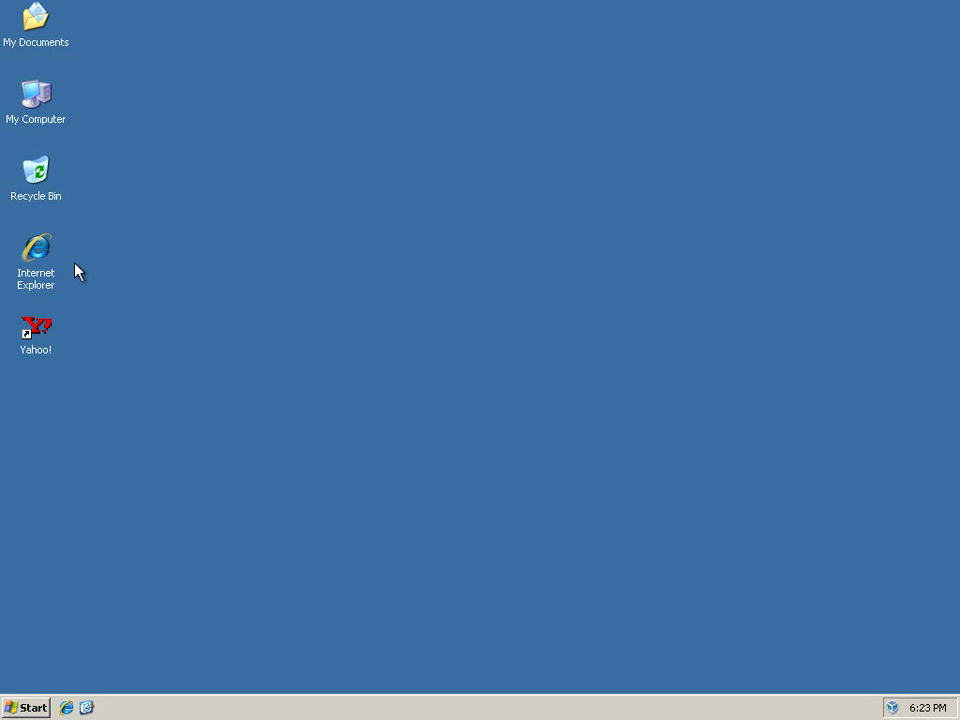
# Launch Internet Explorer from its desktop icon to check which page loads, and close it again.
pyautogui.doubleClick(42, 253)
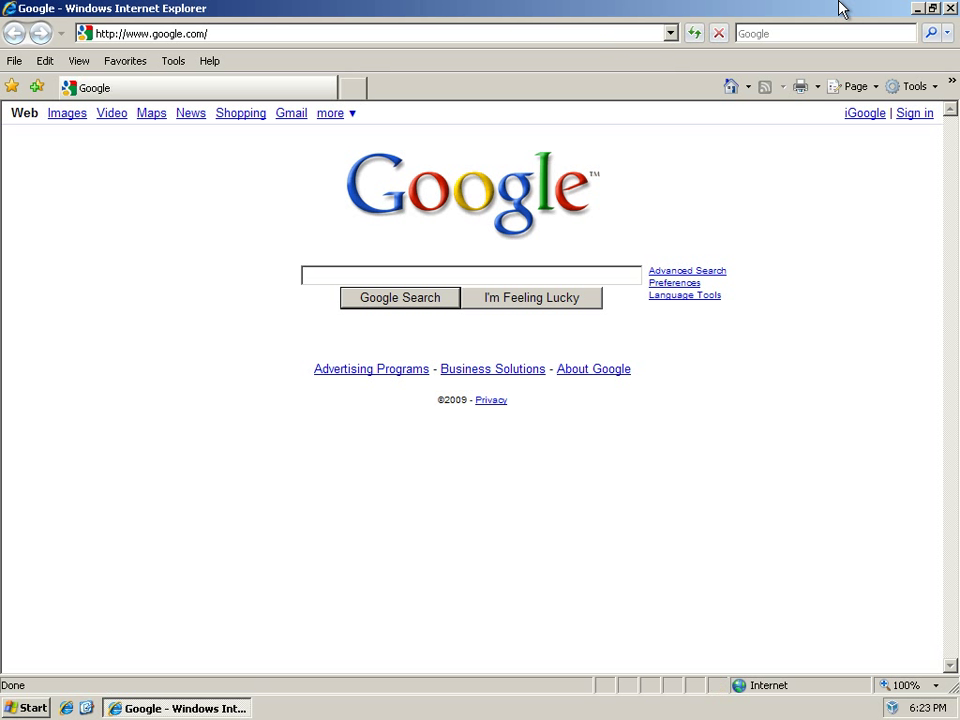
pyautogui.hotkey('alt', 'F4')
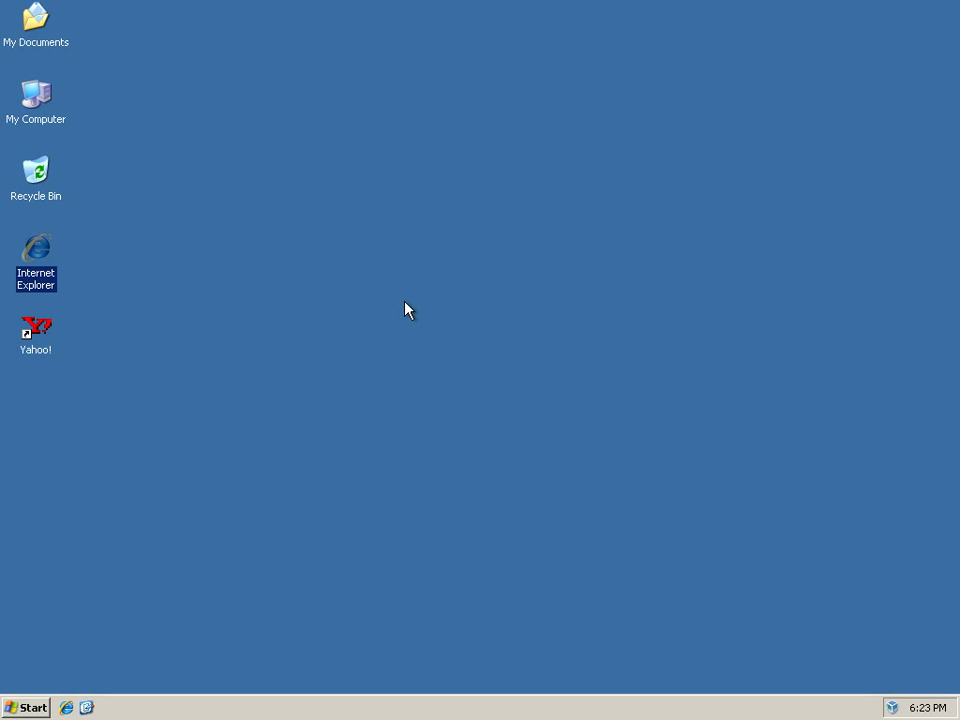
pyautogui.click(303, 346)
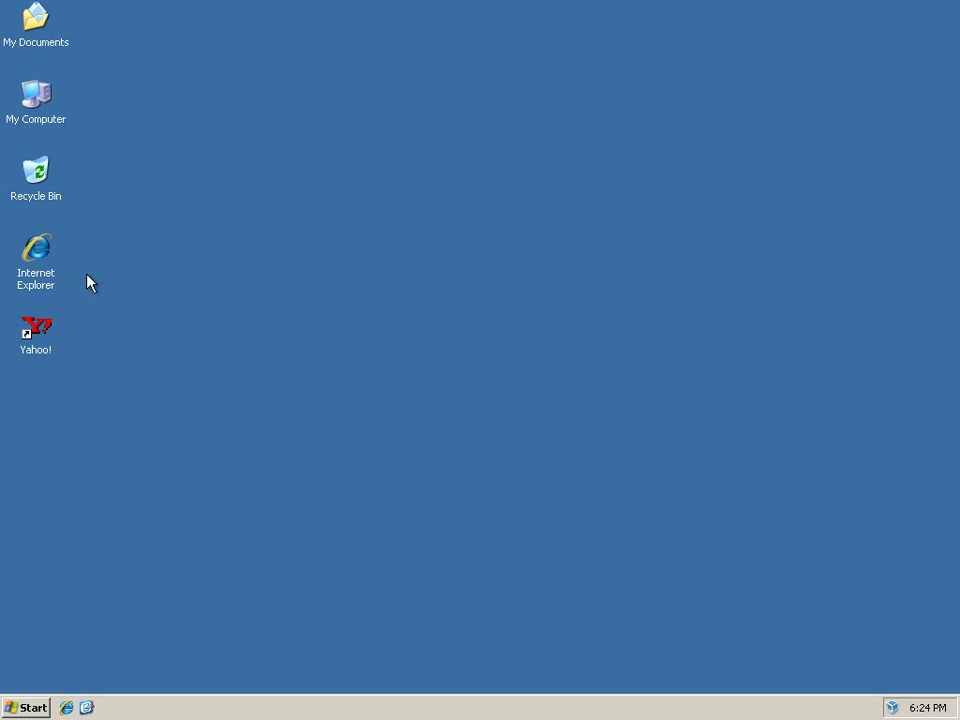
# Open the Yahoo! page from its desktop shortcut and maximize the browser window.
pyautogui.click(40, 335)
pyautogui.doubleClick(44, 333)
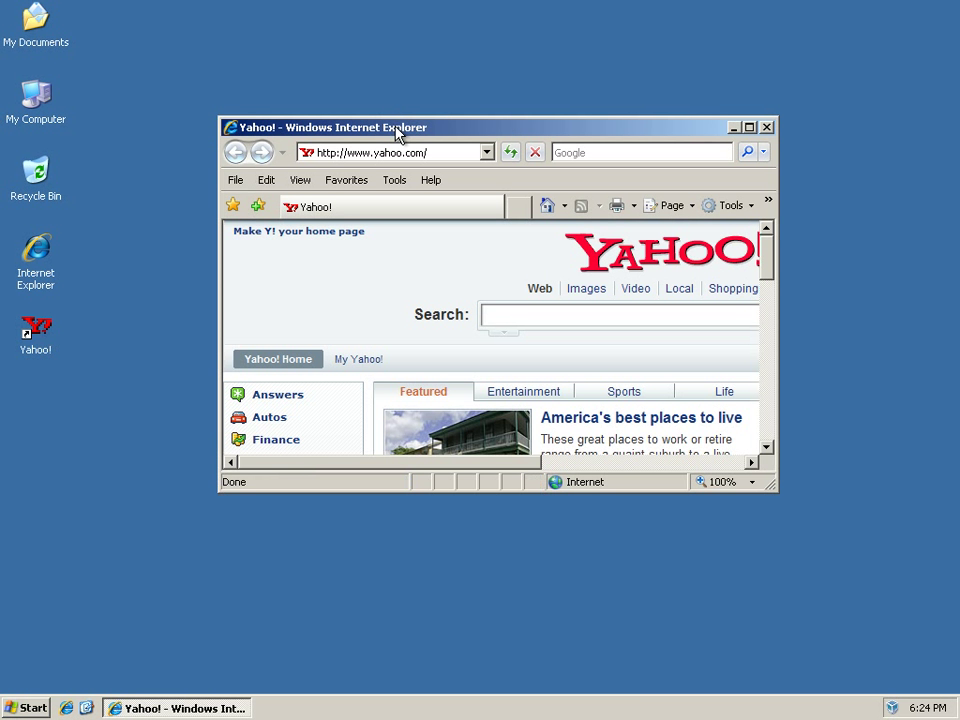
pyautogui.doubleClick(398, 128)
pyautogui.click(140, 33)
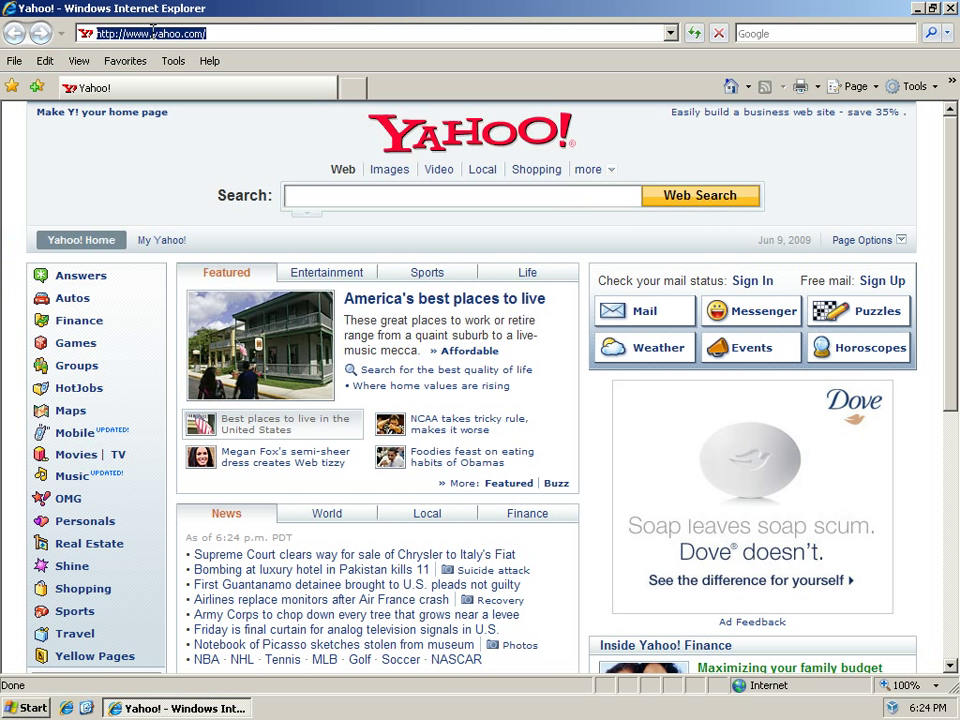
pyautogui.click(152, 33)
pyautogui.moveTo(152, 33); pyautogui.dragTo(304, 37)
pyautogui.write('bonmg')
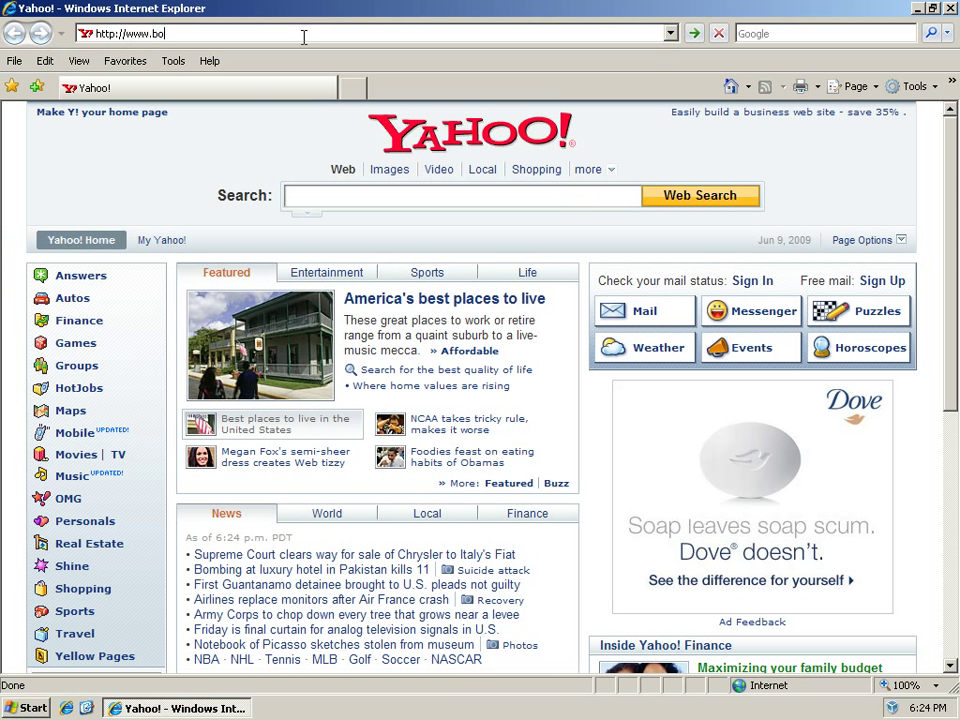
pyautogui.press('BackSpace')
pyautogui.press('Down')
pyautogui.press('Return')
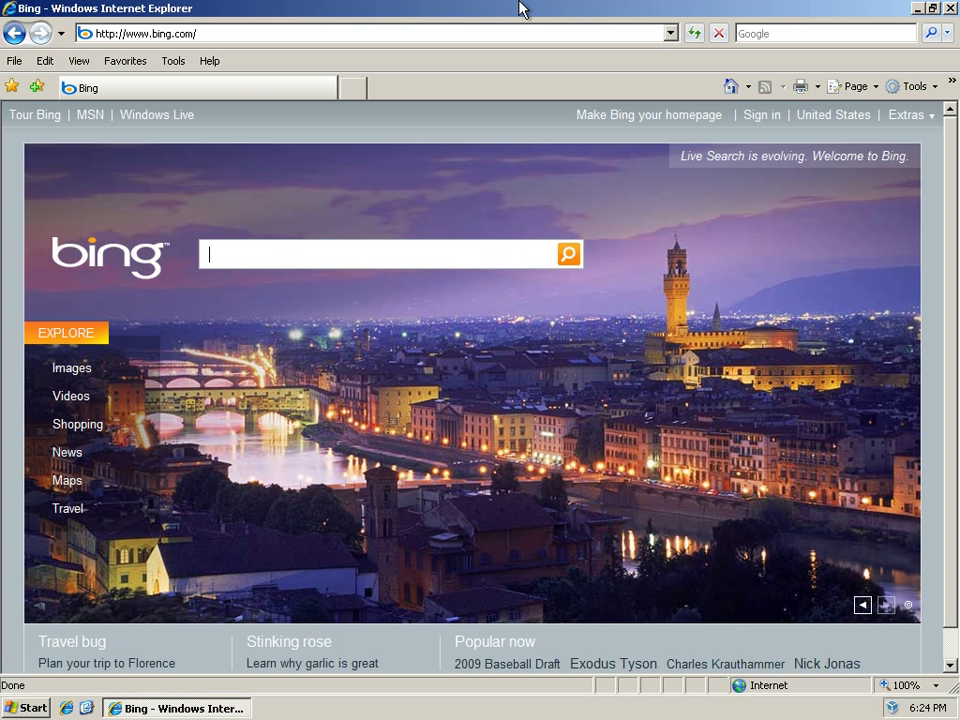
# Shrink the browser window, create a desktop shortcut to the Bing page from its address, and maximize the window again.
pyautogui.click(933, 9)
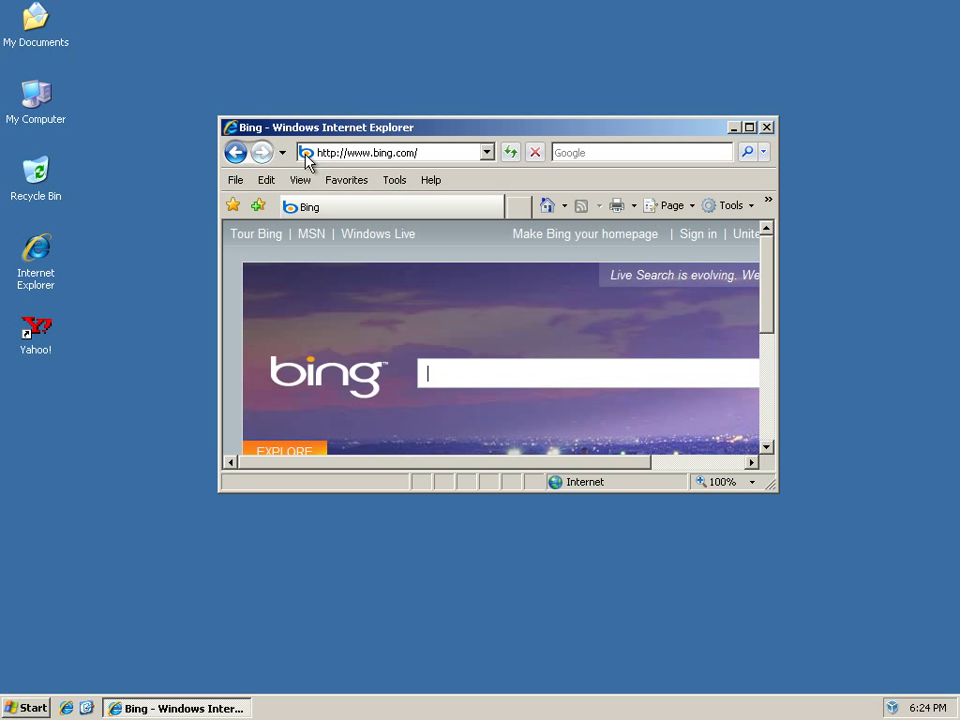
pyautogui.moveTo(306, 160); pyautogui.dragTo(180, 276)
pyautogui.moveTo(145, 328); pyautogui.dragTo(152, 332)
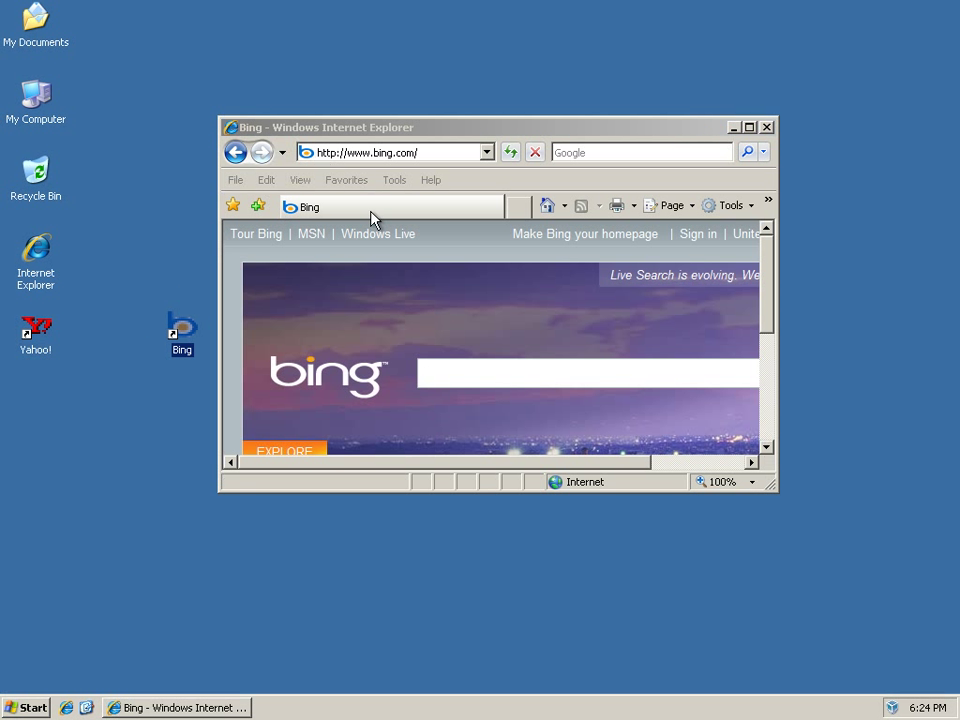
pyautogui.click(749, 127)
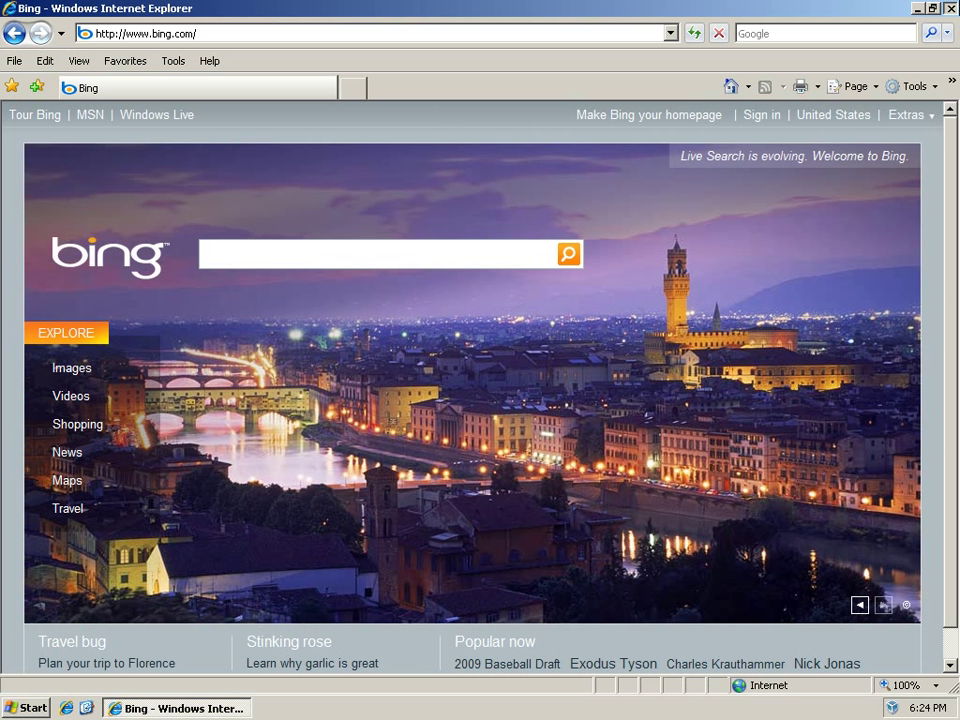